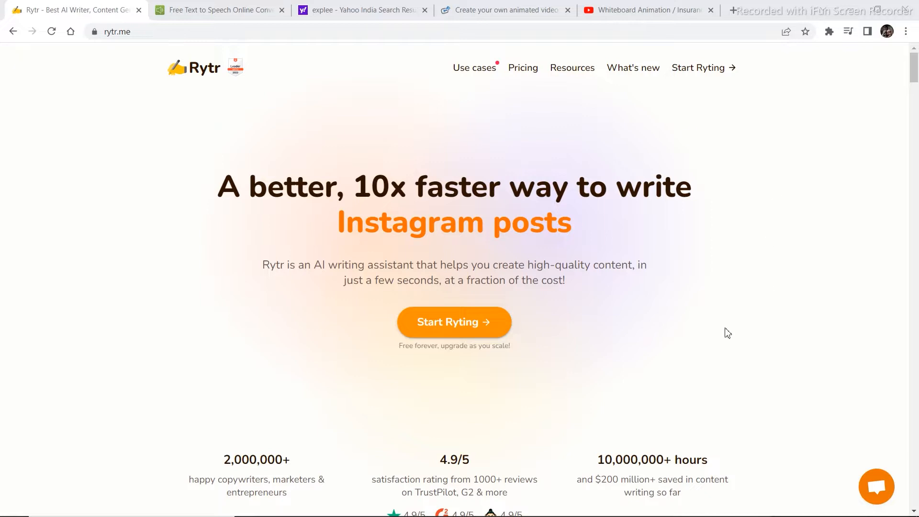
Look over the text-to-speech site, the Yahoo results for explee, and the Explee homepage.
click(214, 10)
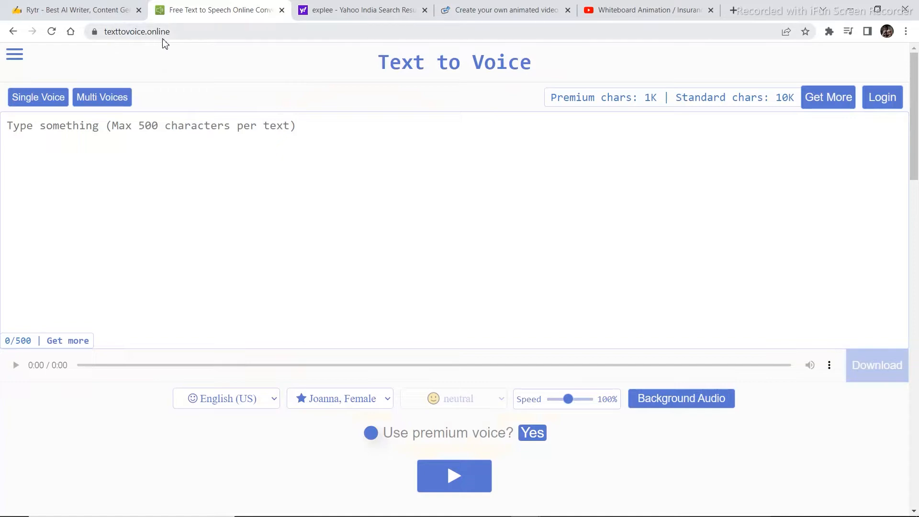
click(371, 7)
click(500, 10)
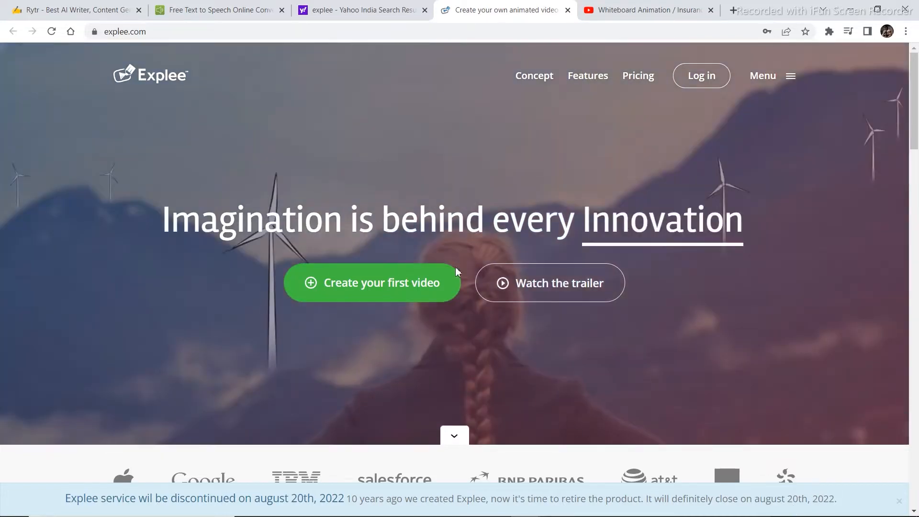
In Rytr, open the writing editor and generate a Blog Idea & Outline for the primary keyword "how to start self improvement".
click(63, 7)
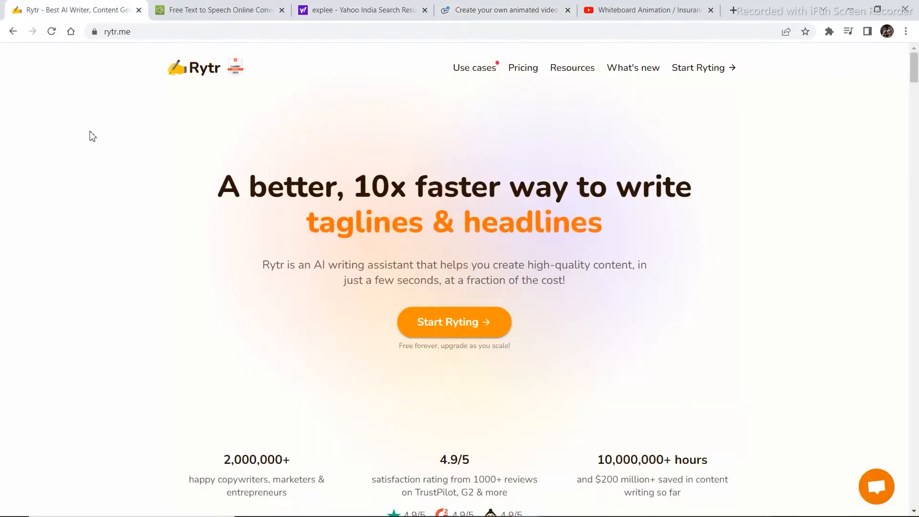
click(479, 329)
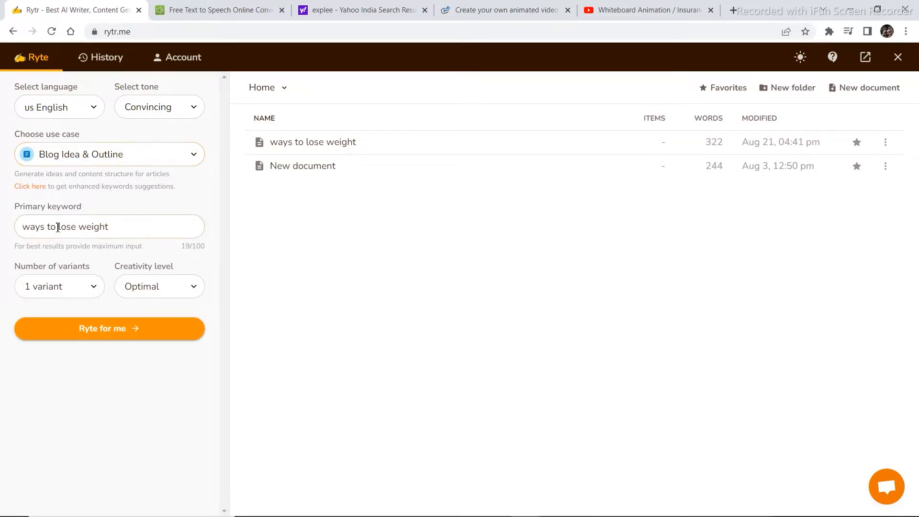
key(BackSpace)
key(BackSpace)
key(BackSpace)
key(BackSpace)
key(BackSpace)
key(BackSpace)
key(BackSpace)
key(BackSpace)
key(BackSpace)
key(BackSpace)
key(BackSpace)
key(BackSpace)
key(BackSpace)
key(BackSpace)
key(BackSpace)
key(BackSpace)
key(BackSpace)
key(BackSpace)
text(ho)
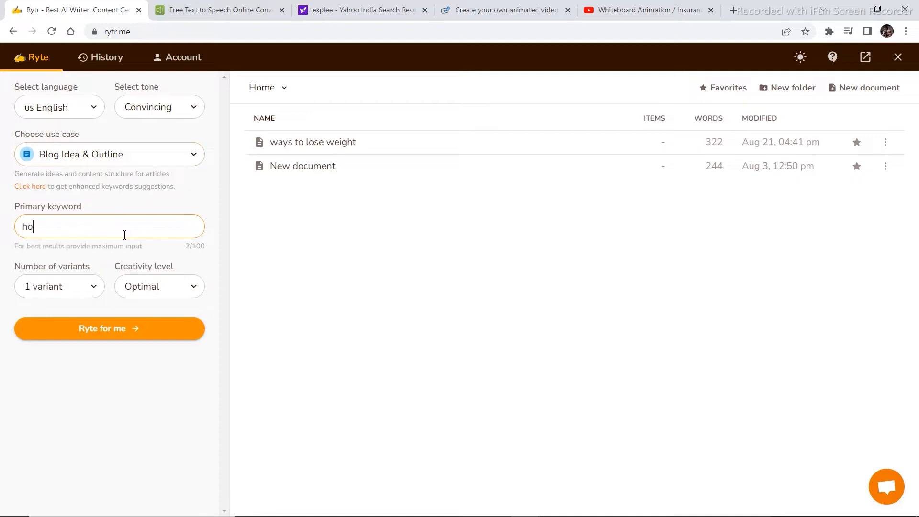
text(w to start self improve)
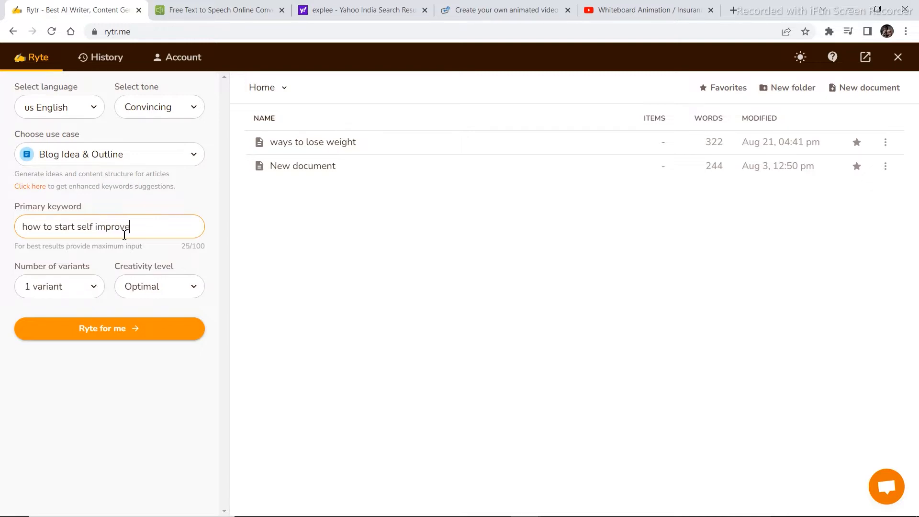
text(ment)
click(135, 331)
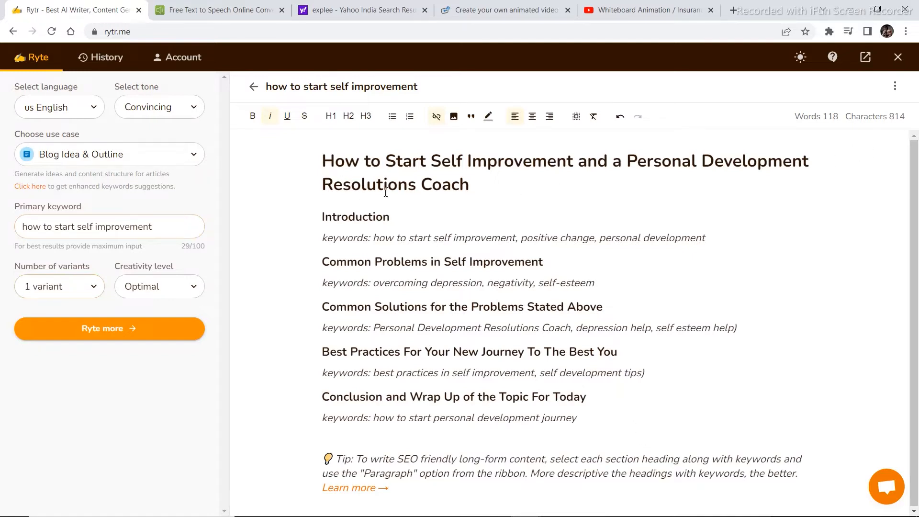
Generate paragraphs for the headings "Common Problems in Self Improvement" and "Common Solutions for the Problems Stated Above".
triple_click(473, 263)
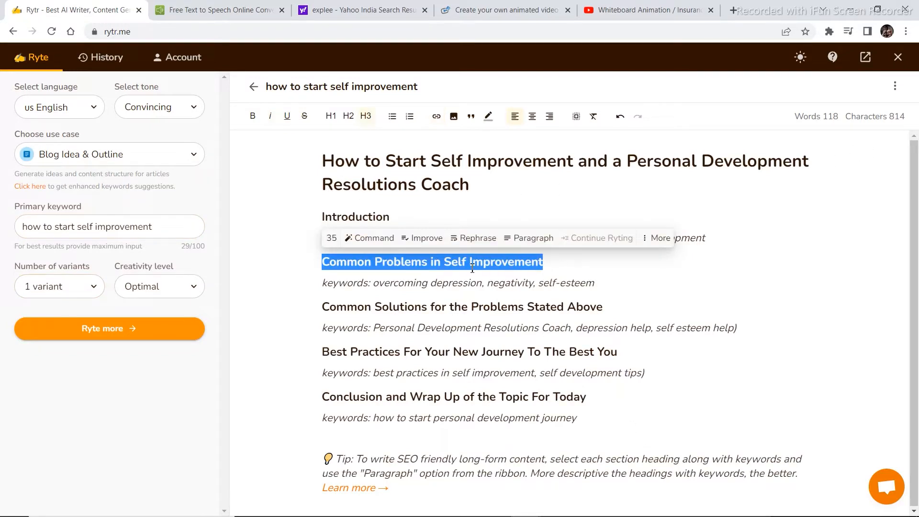
click(529, 241)
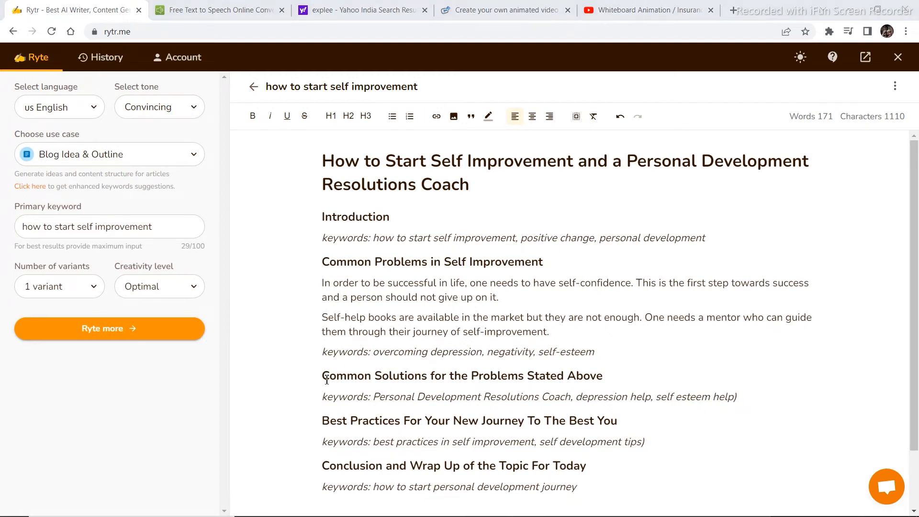
drag(324, 378, 638, 382)
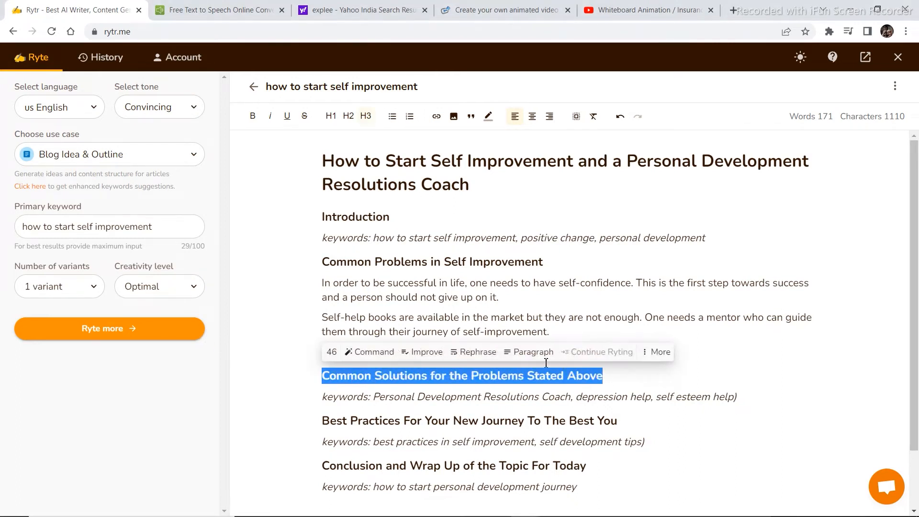
click(531, 353)
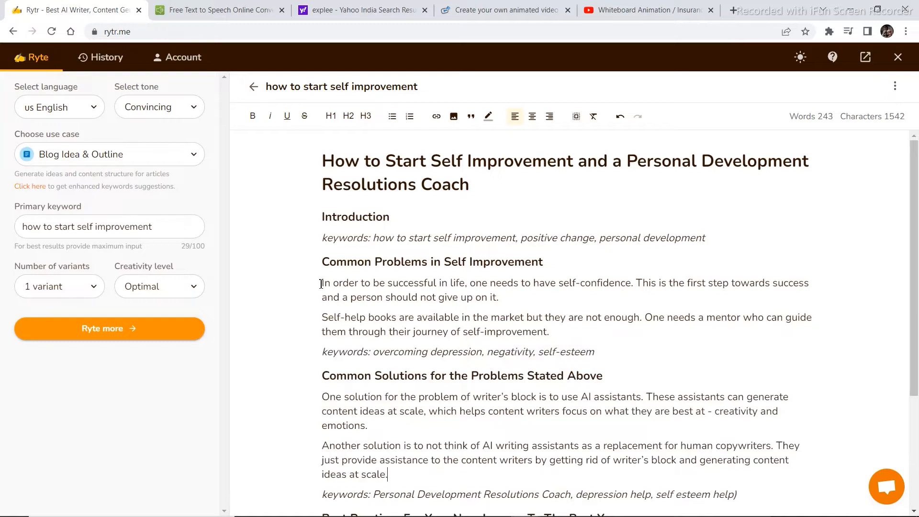
Copy the two paragraphs under "Common Problems in Self Improvement" into the text box on the Text to Voice site.
drag(320, 283, 582, 335)
key(ctrl+c)
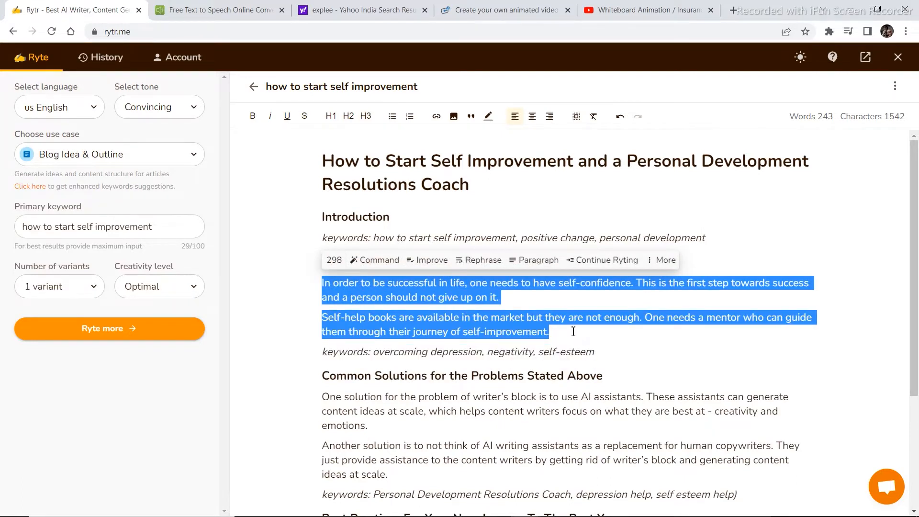
click(206, 10)
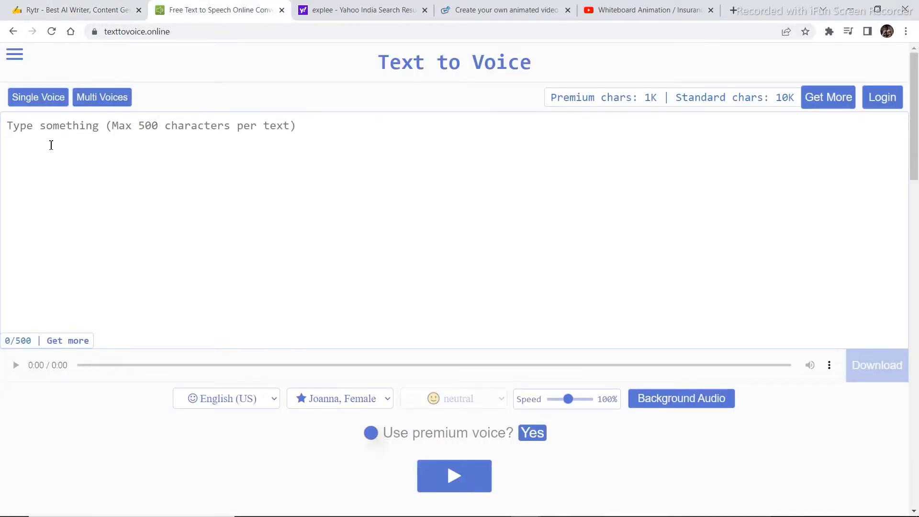
key(ctrl+v)
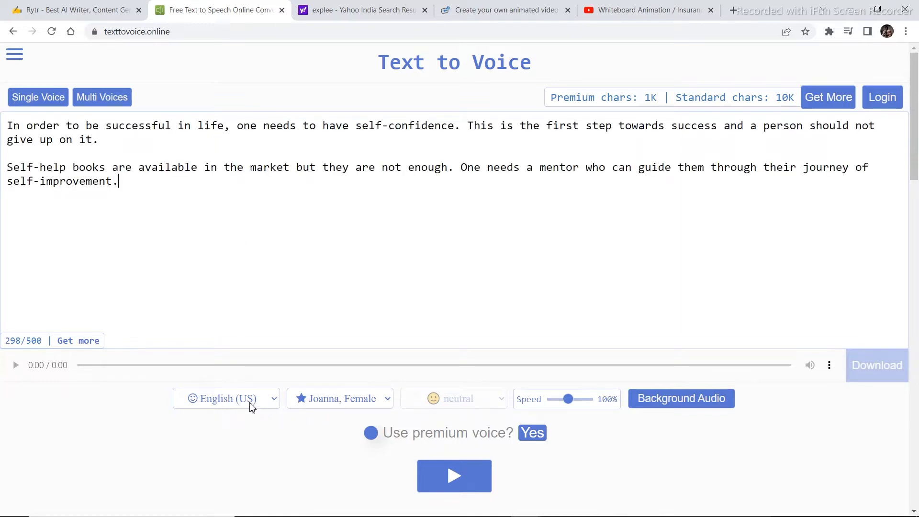
Convert the text to speech in English (Australia) and listen to the generated audio.
click(235, 401)
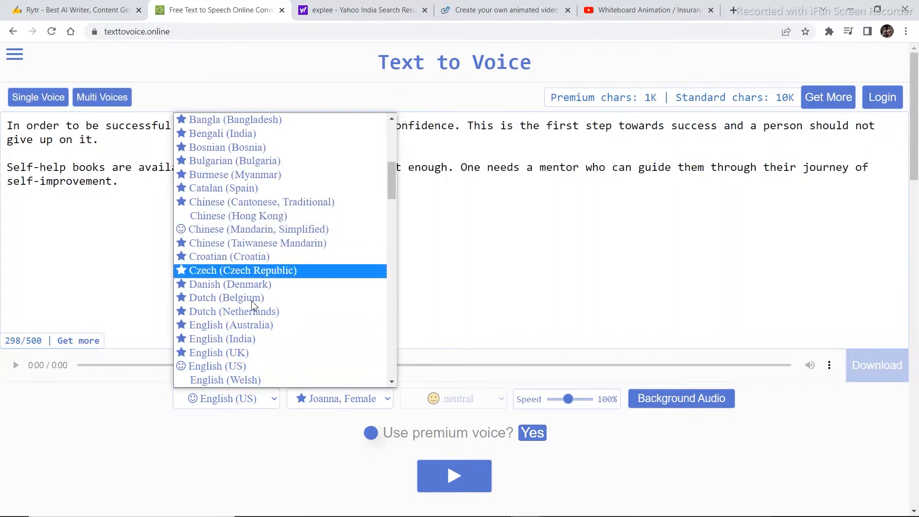
click(221, 327)
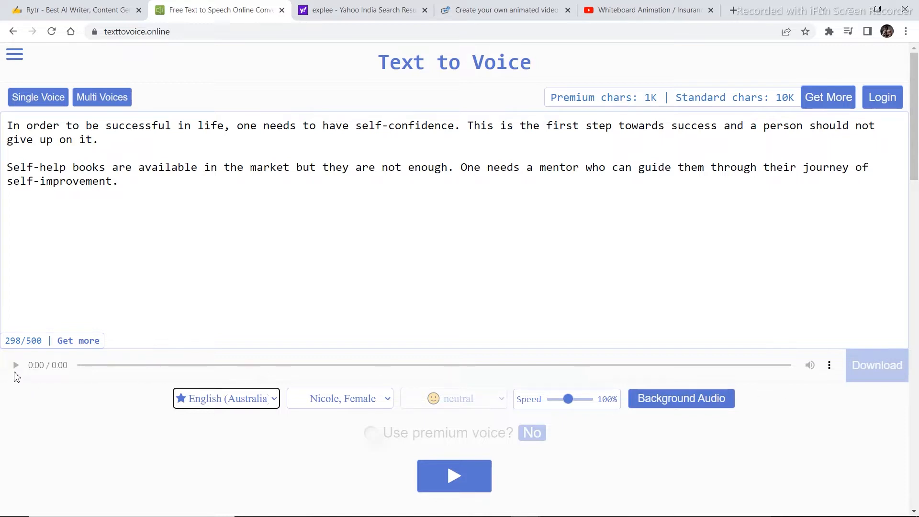
click(454, 476)
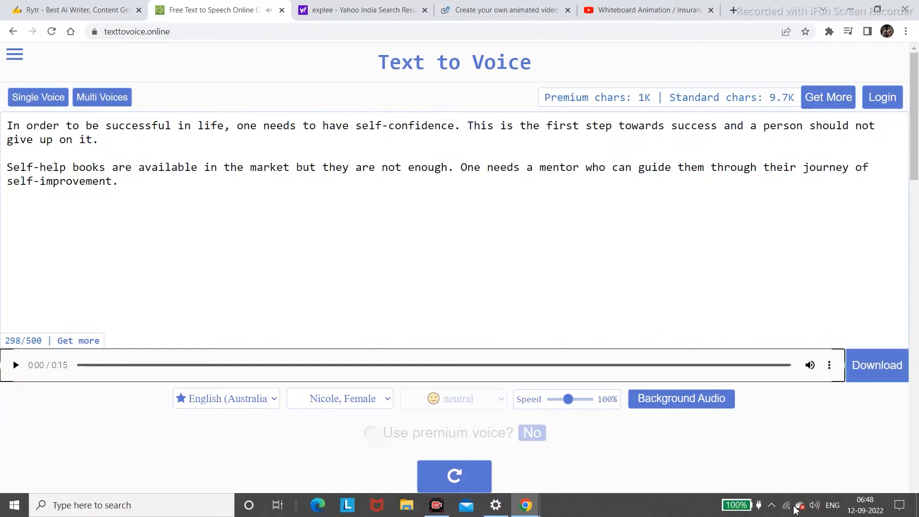
click(15, 365)
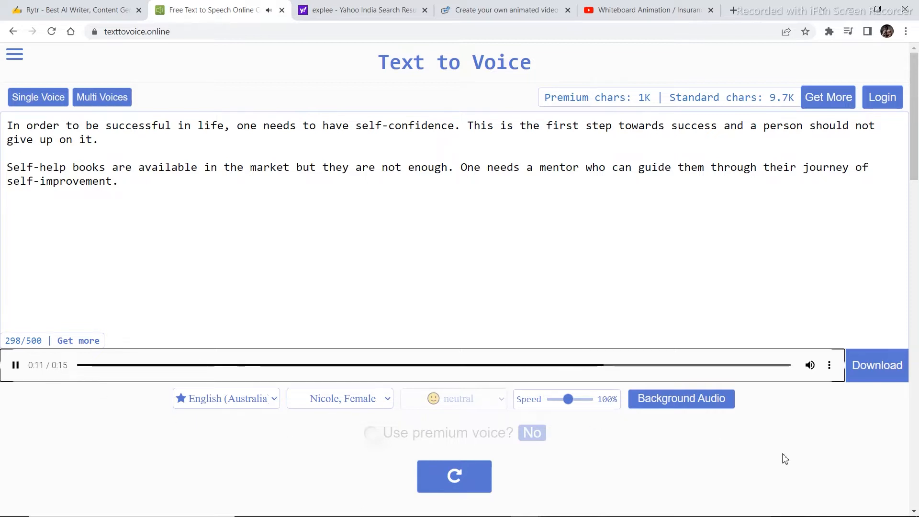
click(16, 365)
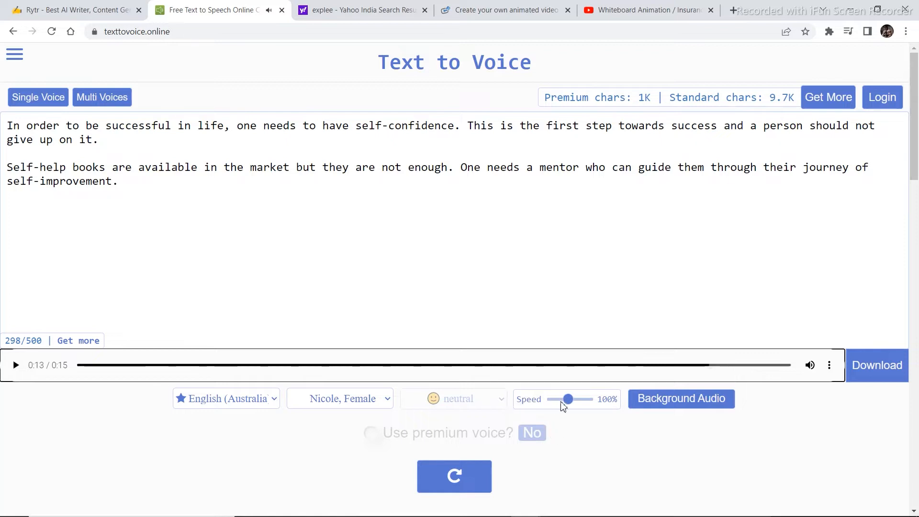
Set the speech speed to 115%, play the audio again, and download it.
drag(570, 401, 573, 402)
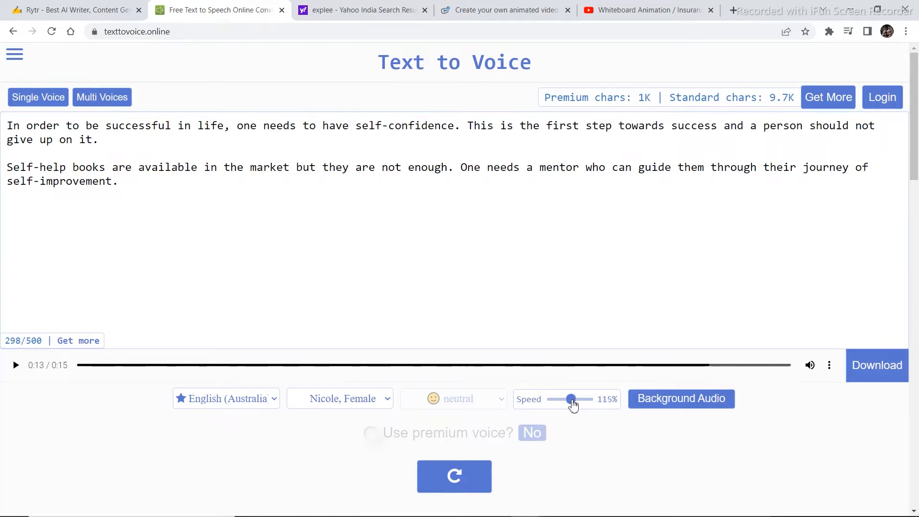
click(19, 366)
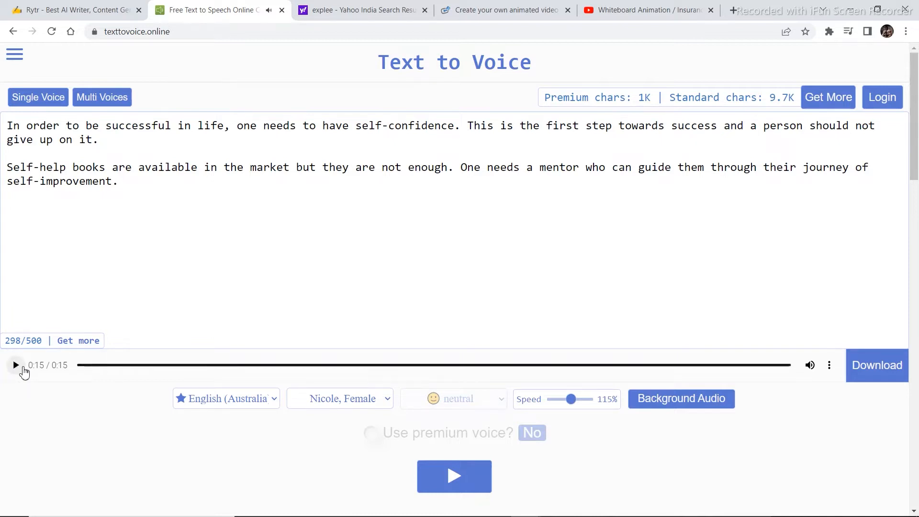
click(17, 365)
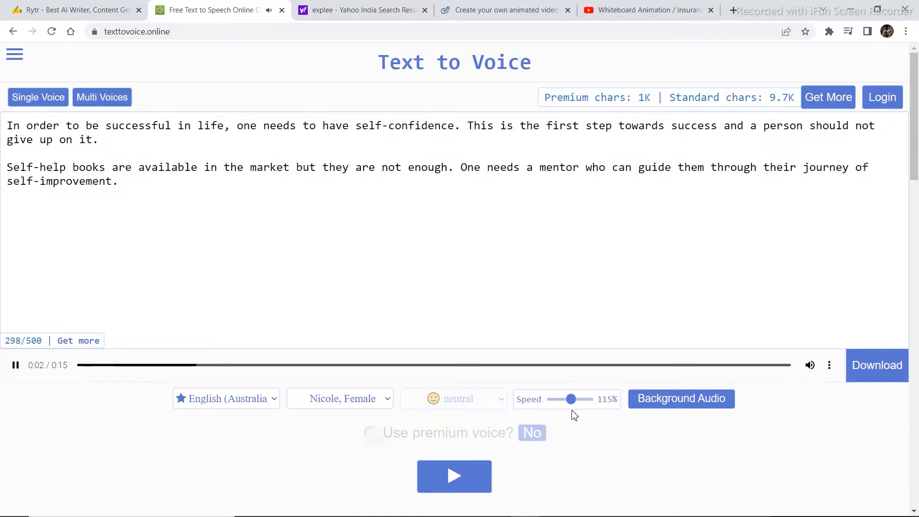
click(17, 365)
click(882, 373)
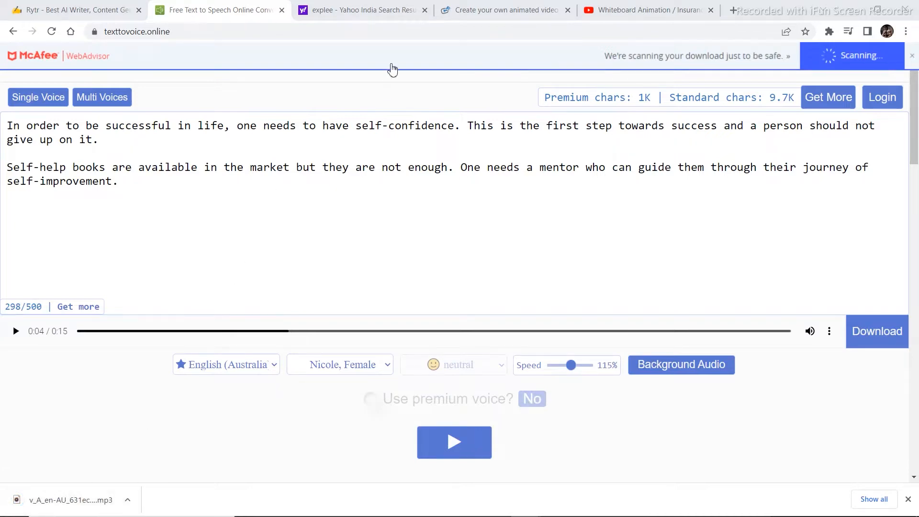
Switch to Explee and start creating a first video, proceeding through its free-trial registration page.
click(349, 10)
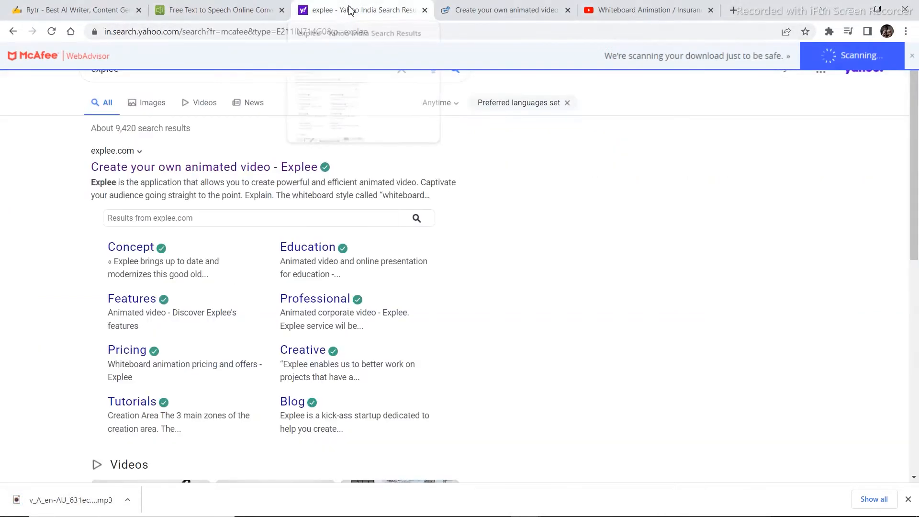
click(511, 5)
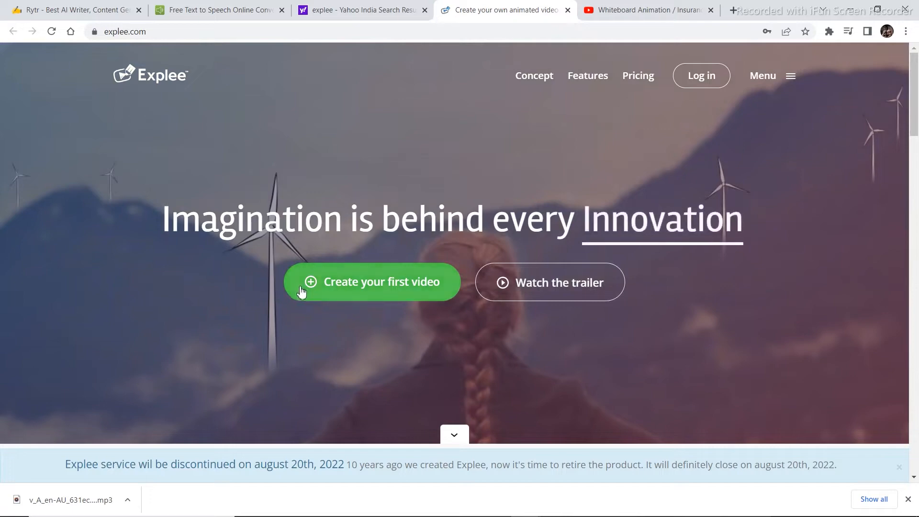
click(405, 287)
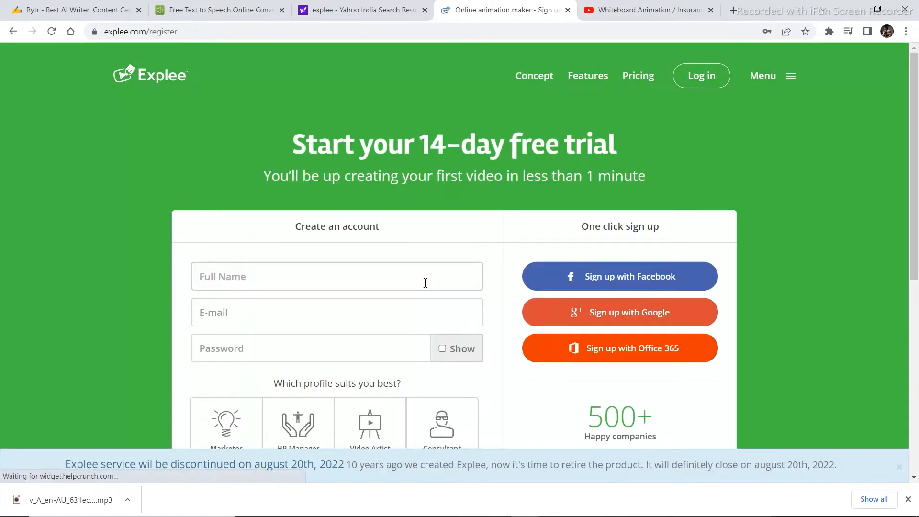
scroll(455, 315, down, 4)
scroll(455, 315, up, 4)
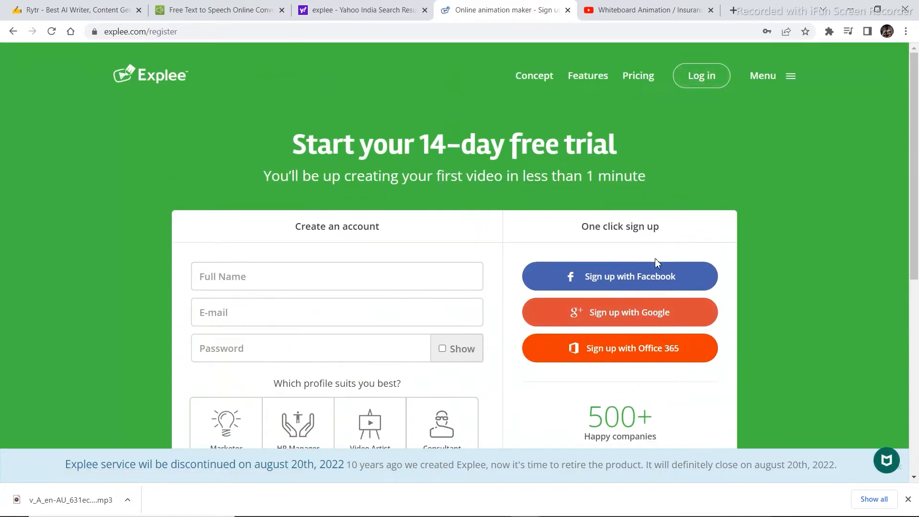
click(322, 281)
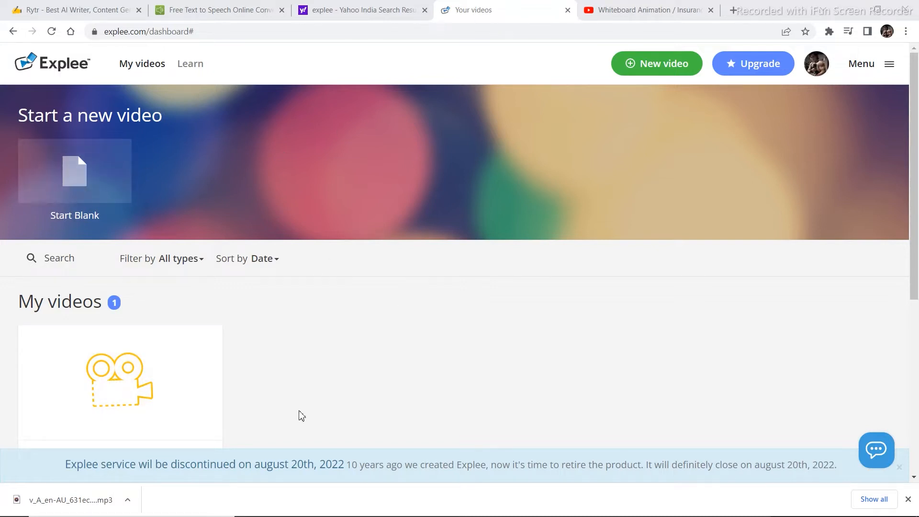
Start a new blank video from the Explee dashboard.
scroll(299, 414, down, 1)
scroll(300, 416, up, 1)
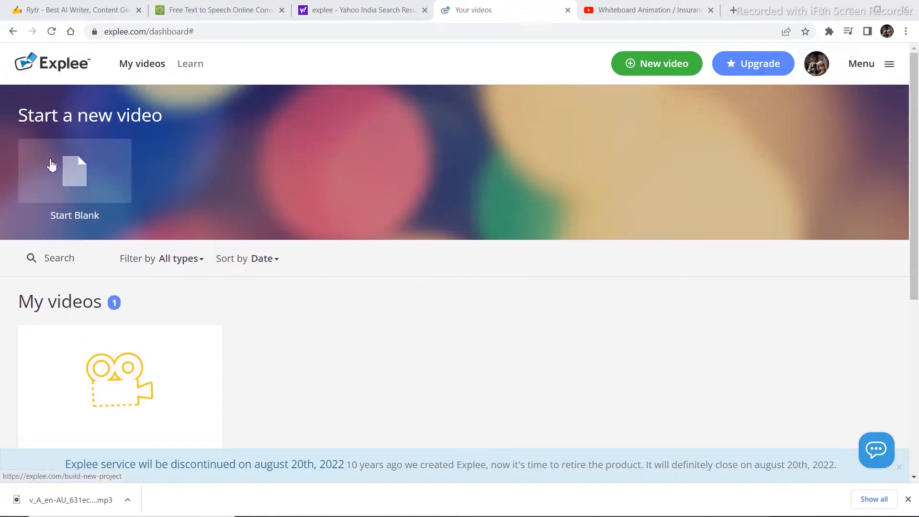
click(74, 175)
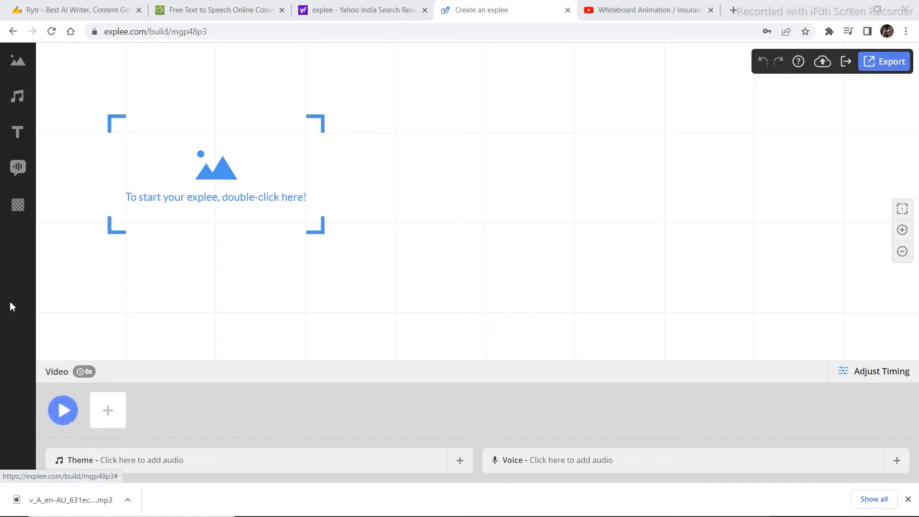
Search the public picture library for "self improvement" animations.
click(24, 66)
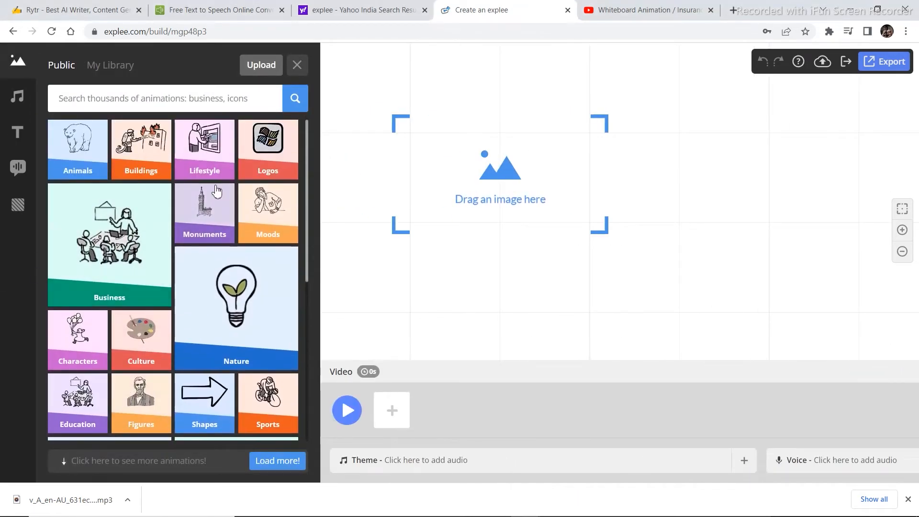
click(206, 97)
text(self improvement)
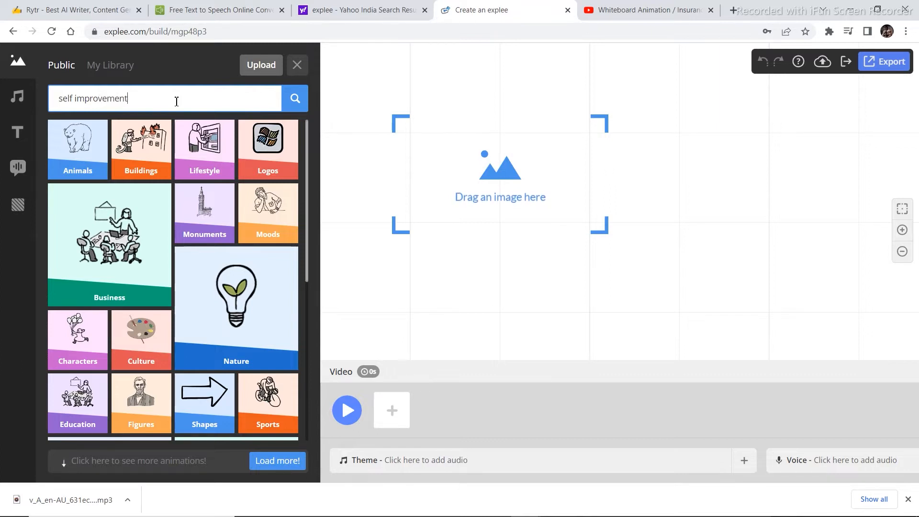
key(Return)
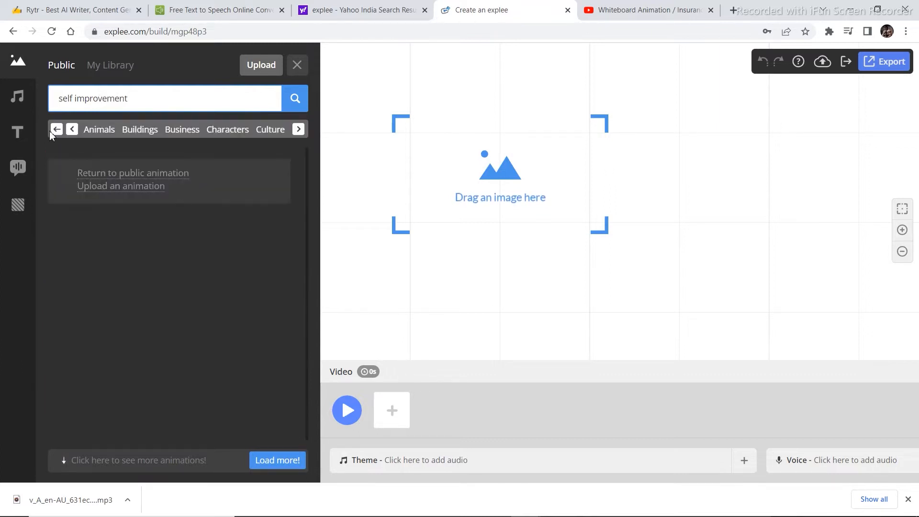
Place the picture of a queue of people from the Characters category on the empty canvas and play the video preview.
click(4, 66)
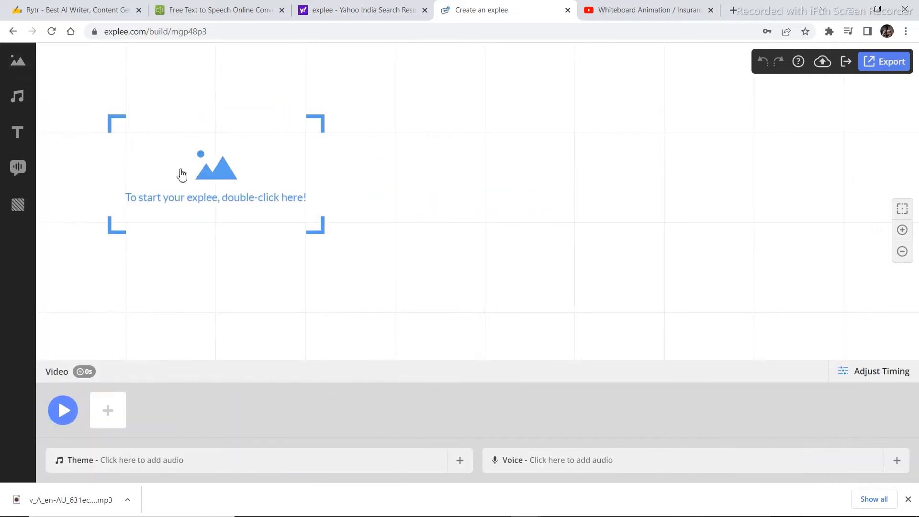
click(4, 65)
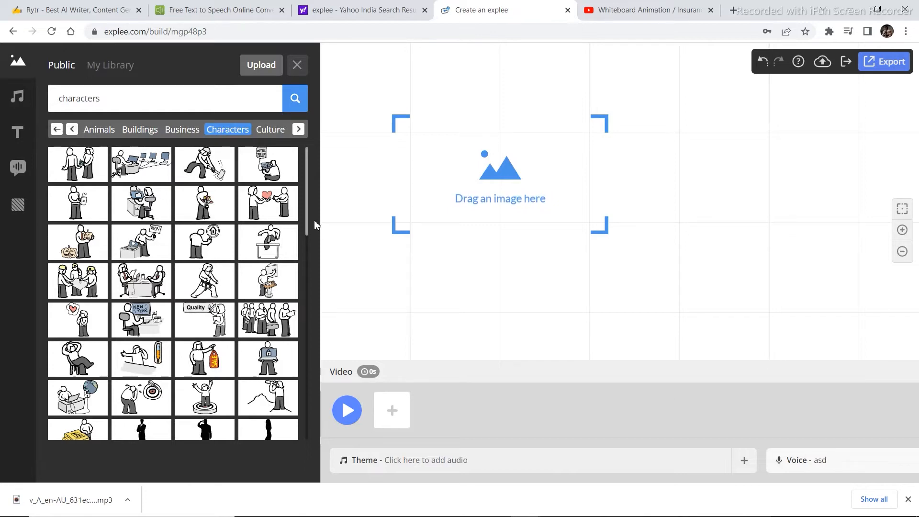
scroll(153, 315, down, 10)
scroll(154, 334, up, 8)
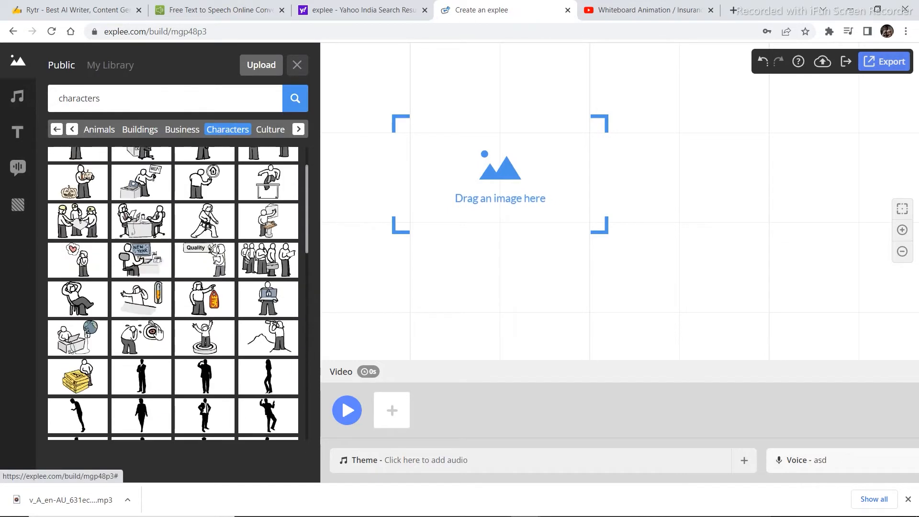
scroll(159, 331, up, 1)
drag(275, 327, 509, 177)
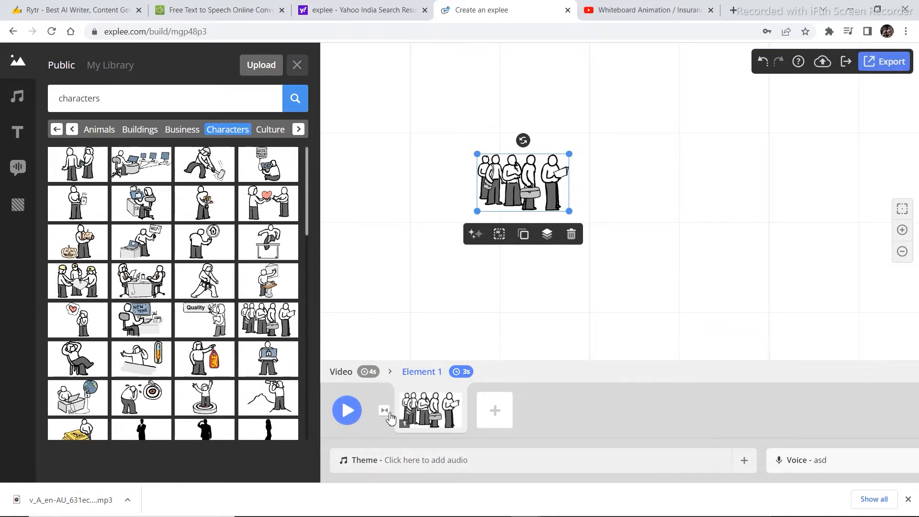
click(343, 411)
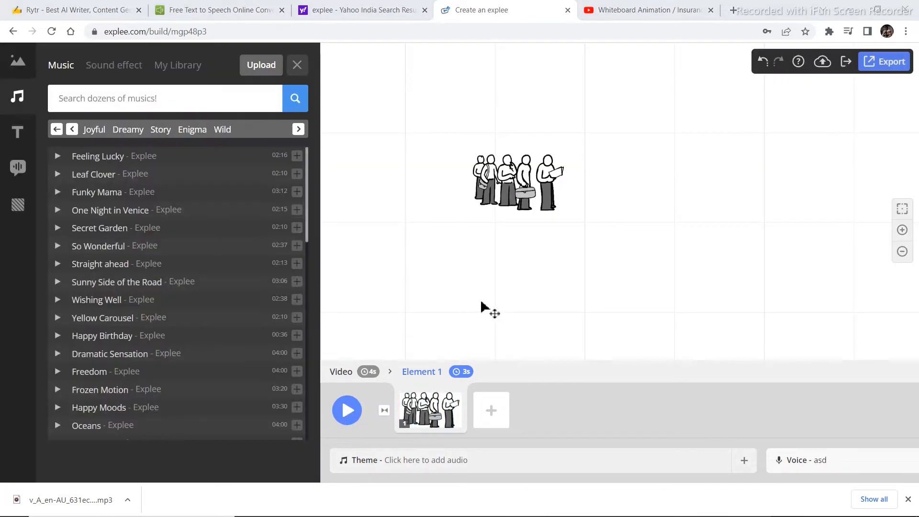
Add the columned, flat-roofed building drawing from the Buildings category to the canvas beside the queue of people.
click(17, 61)
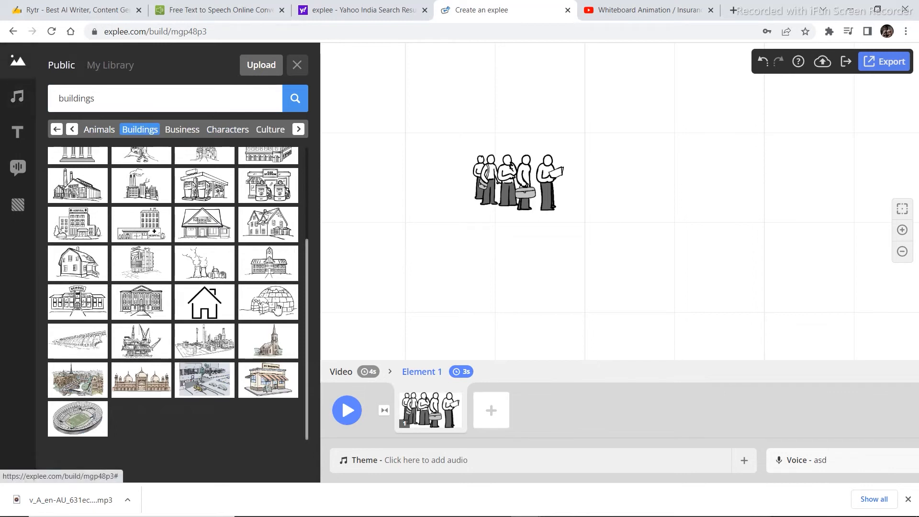
scroll(162, 315, up, 2)
drag(144, 366, 562, 194)
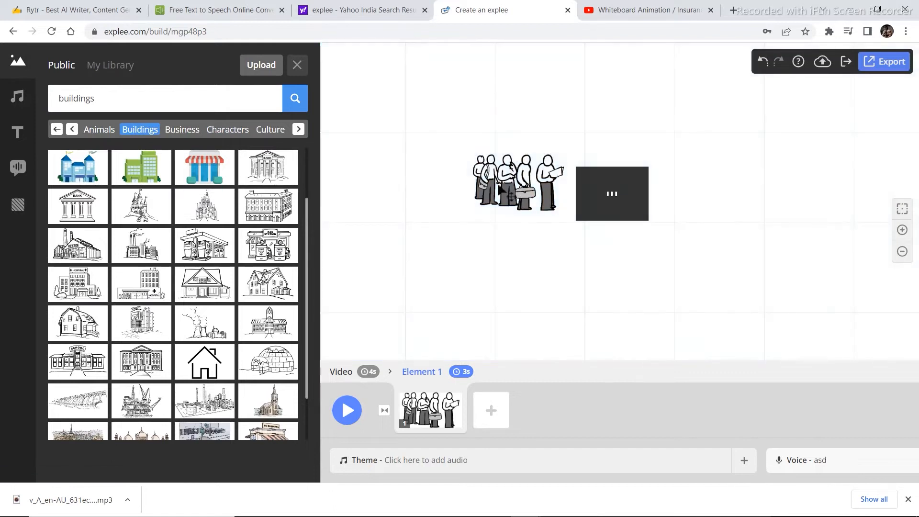
Add a static title text in the Aleo font reading "work hard".
click(18, 131)
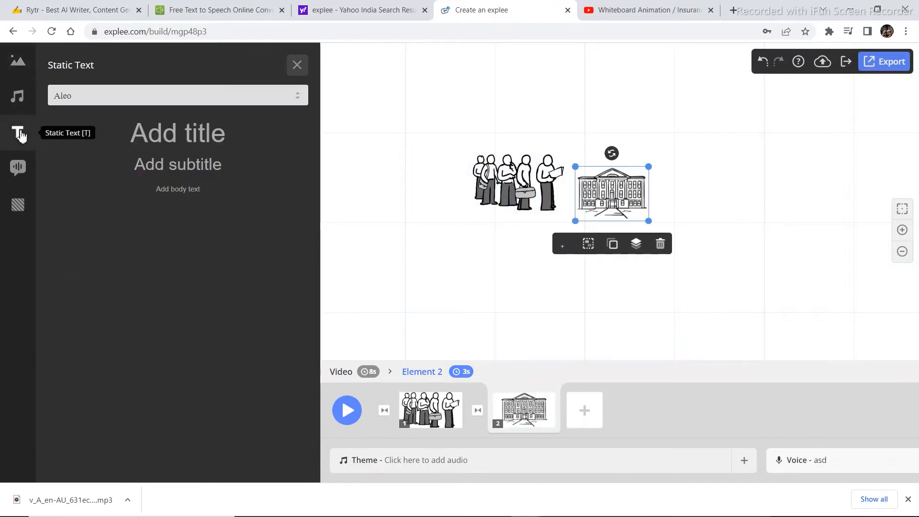
click(168, 96)
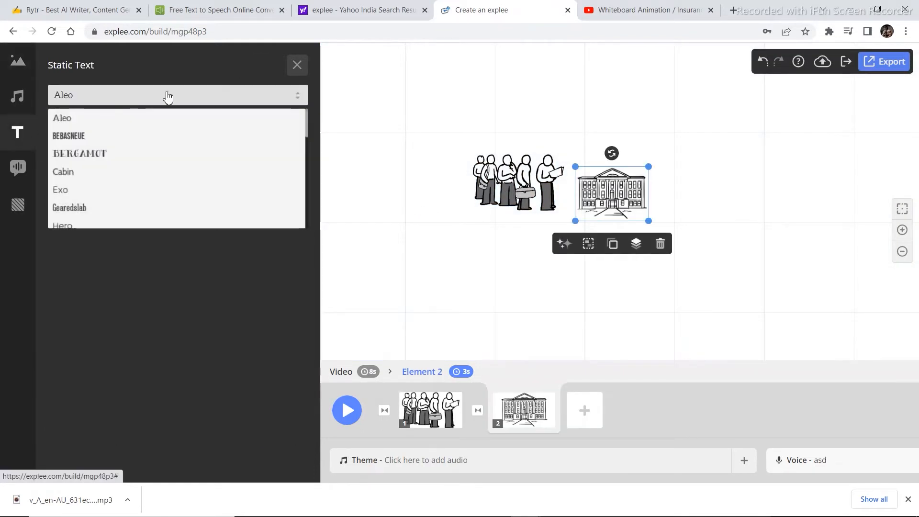
click(90, 99)
click(197, 132)
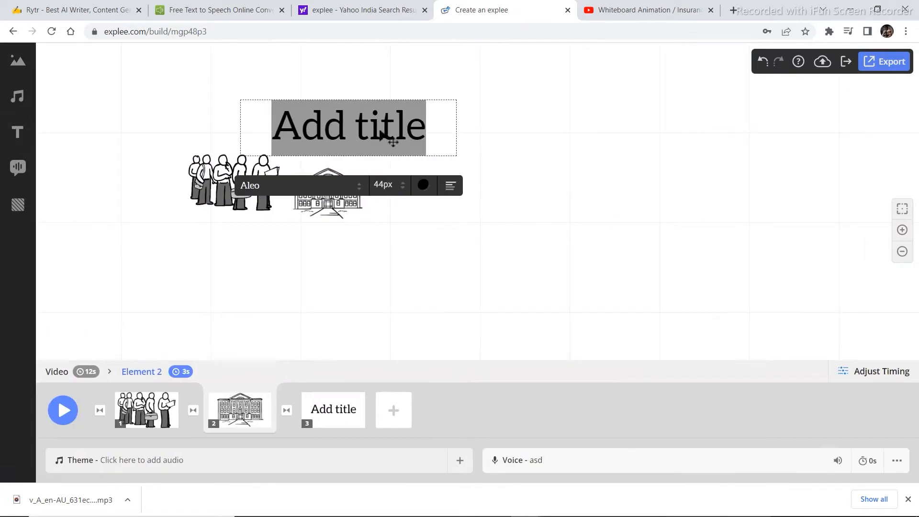
text(work ha)
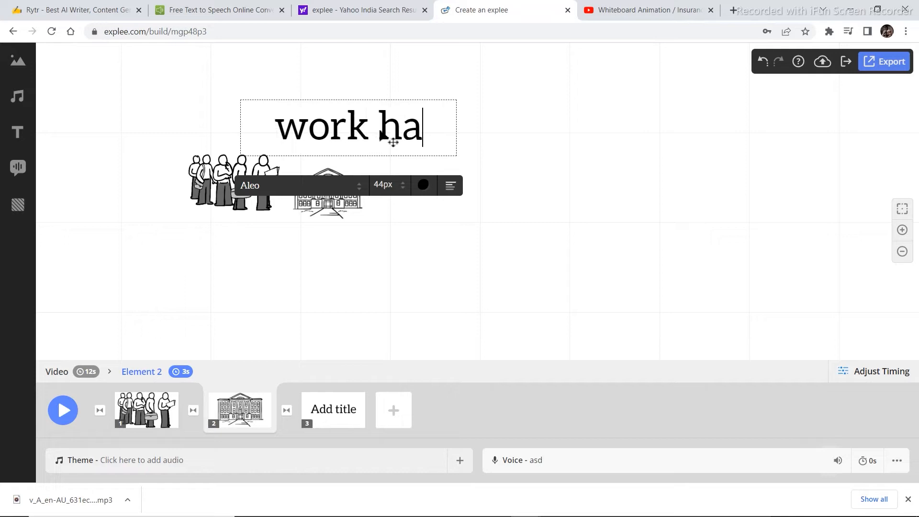
text(rd)
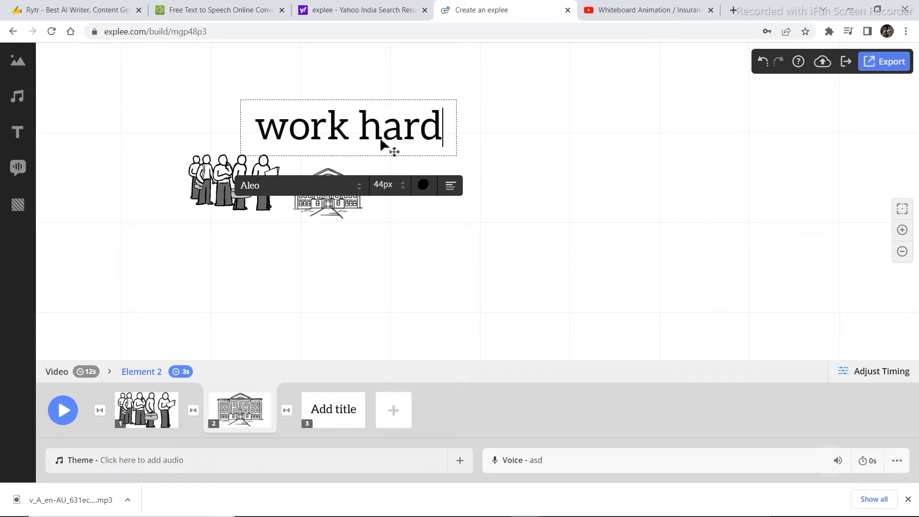
Finish editing the title and move it beside the building, in line with the two pictures.
drag(348, 136, 445, 162)
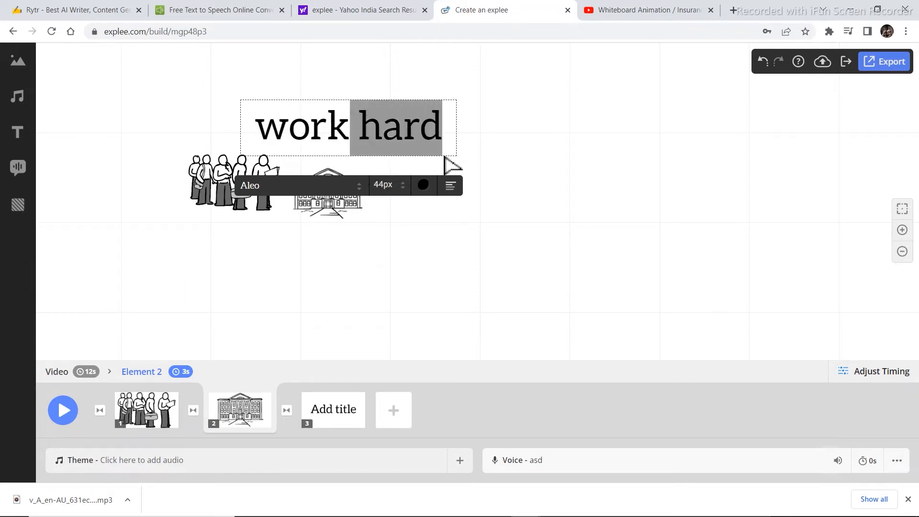
drag(297, 133, 568, 149)
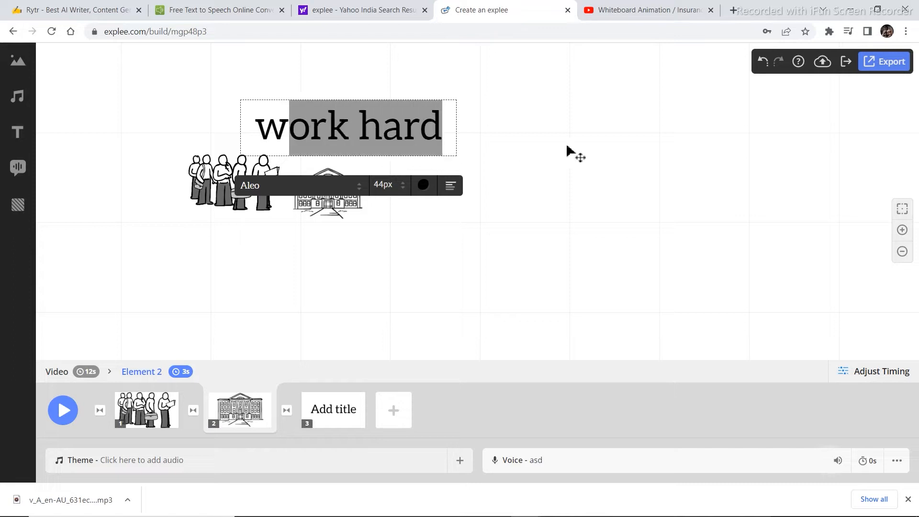
click(557, 149)
drag(391, 132, 535, 188)
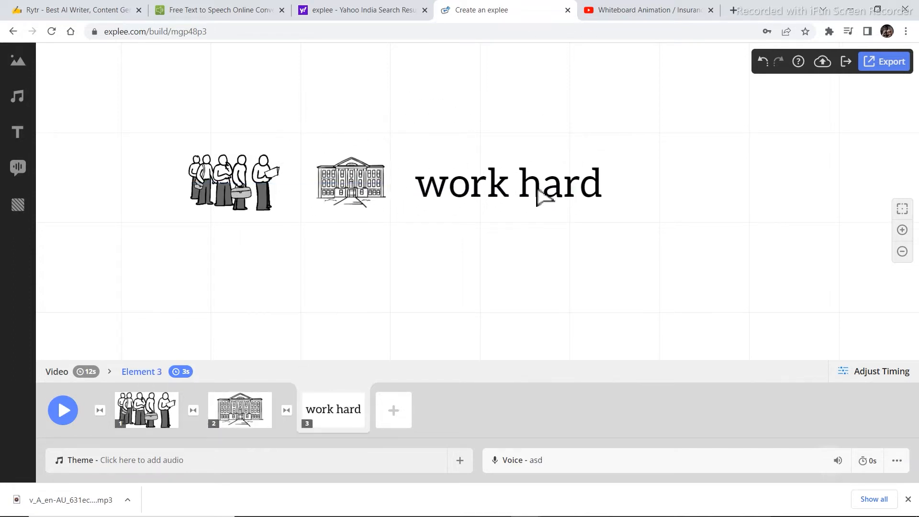
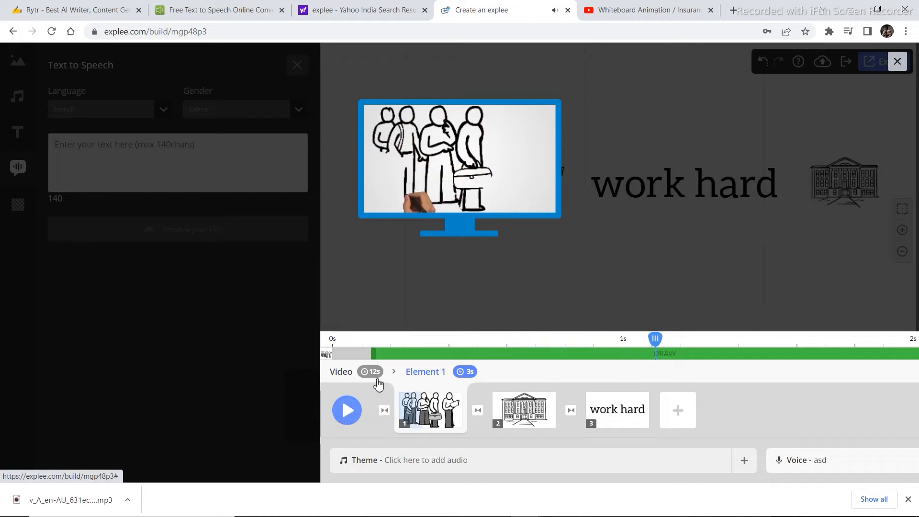
Close the video preview and browse the Culture, Buildings and Animals categories of the picture library.
click(406, 353)
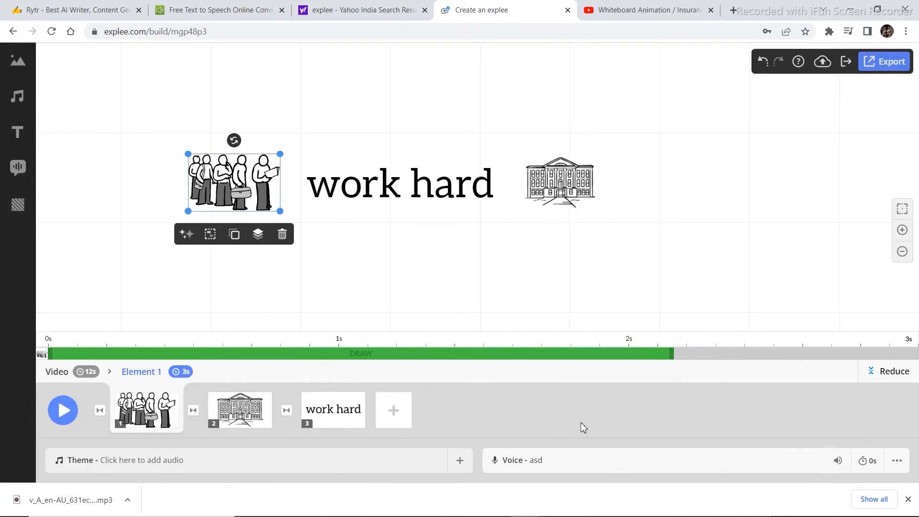
click(18, 98)
click(17, 61)
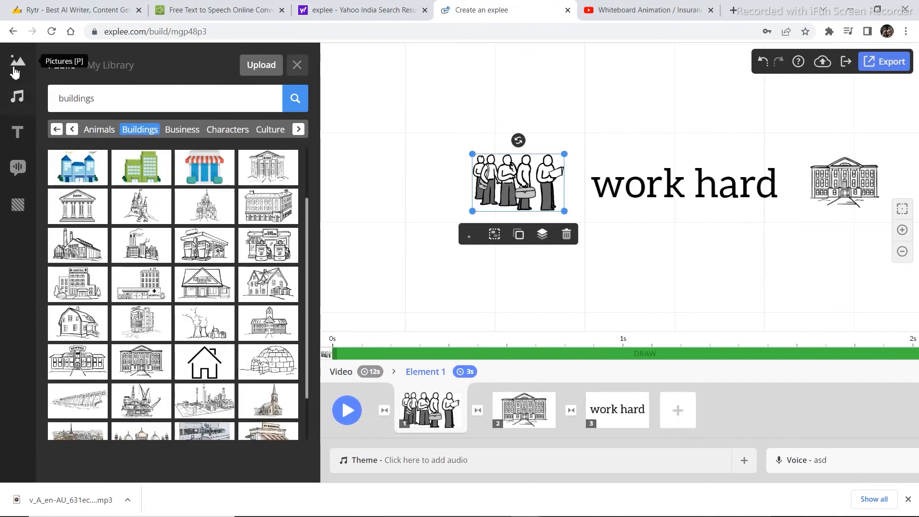
click(298, 128)
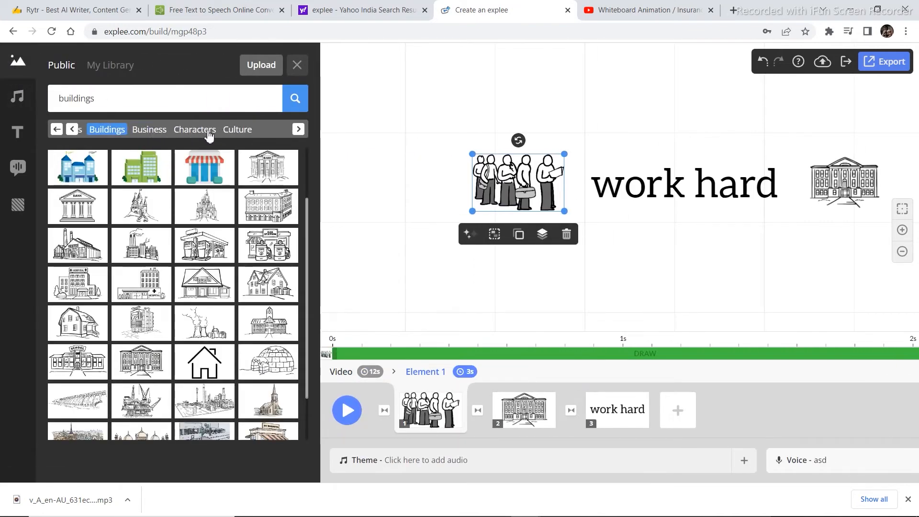
click(234, 133)
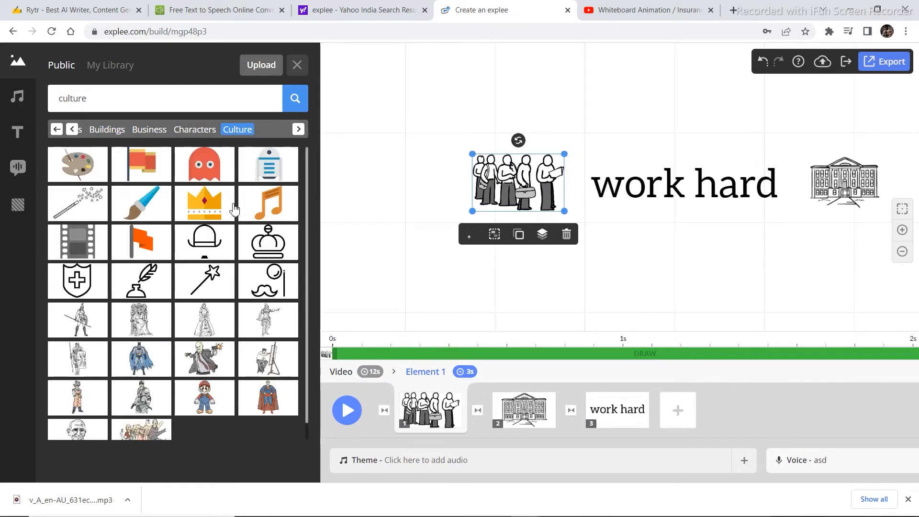
scroll(232, 210, down, 1)
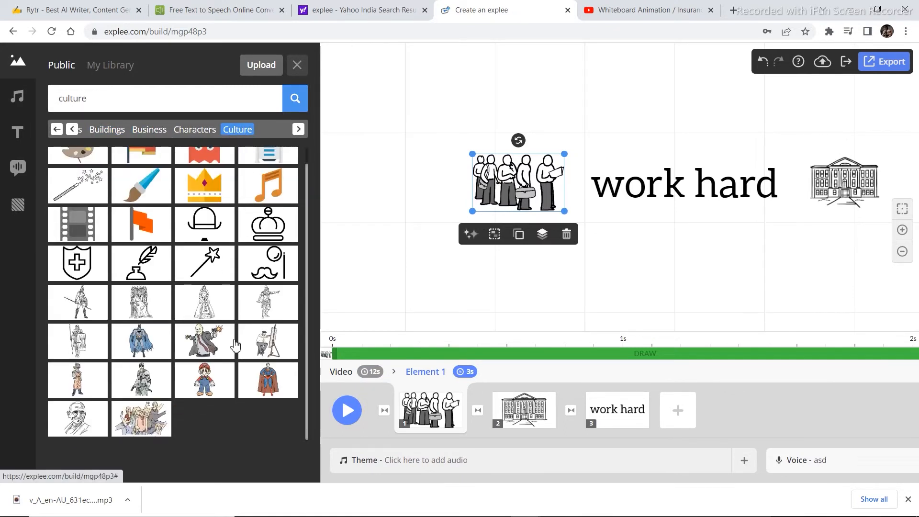
scroll(235, 344, up, 1)
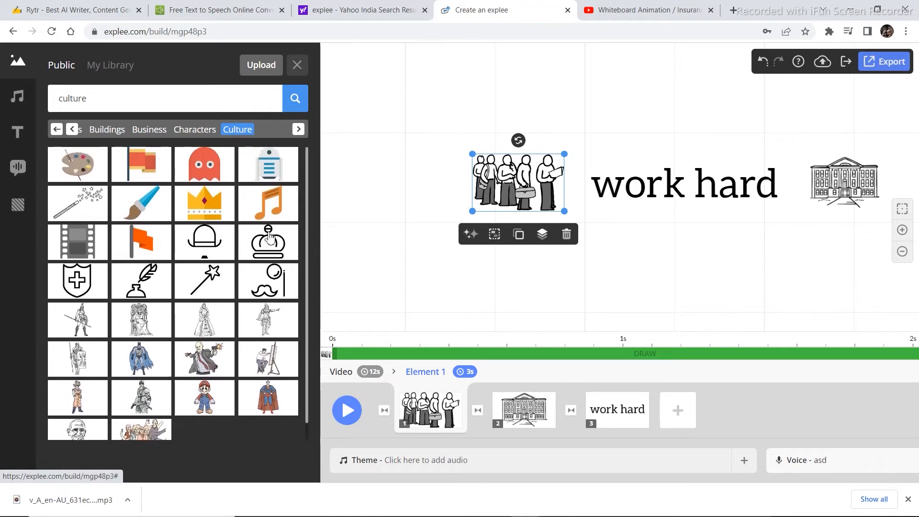
click(107, 130)
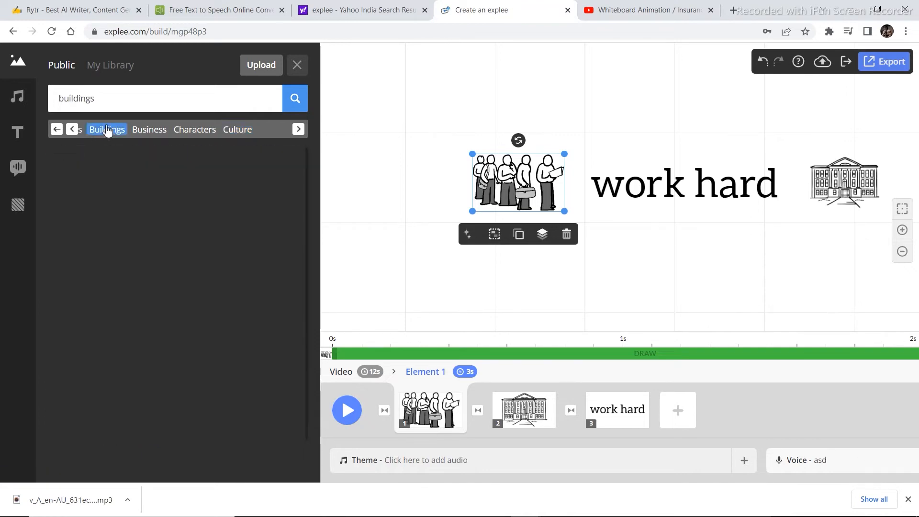
click(82, 133)
scroll(158, 390, down, 5)
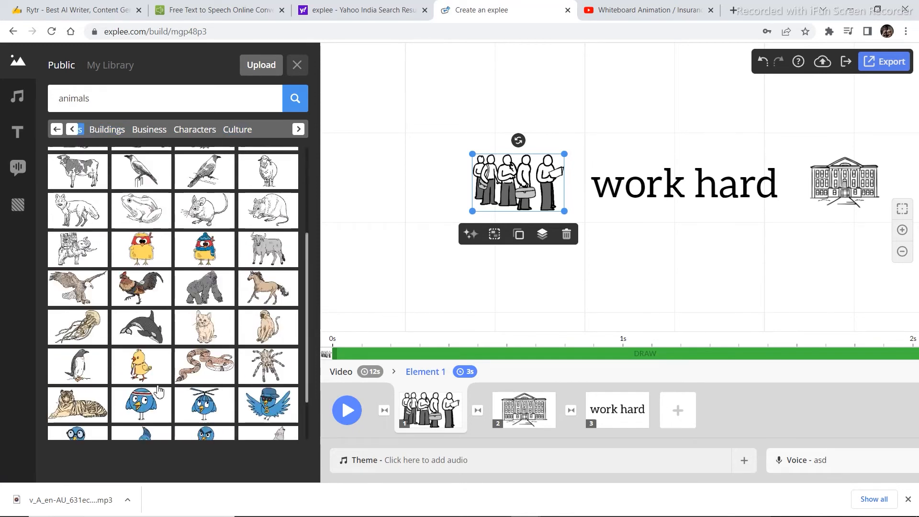
click(57, 130)
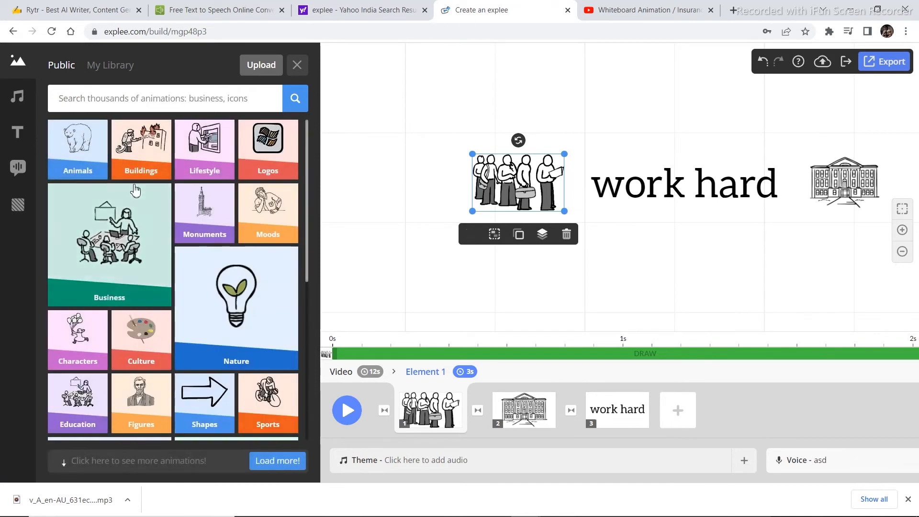
Add the picture of a person using a cash machine from the Lifestyle category below the "work hard" title.
click(194, 163)
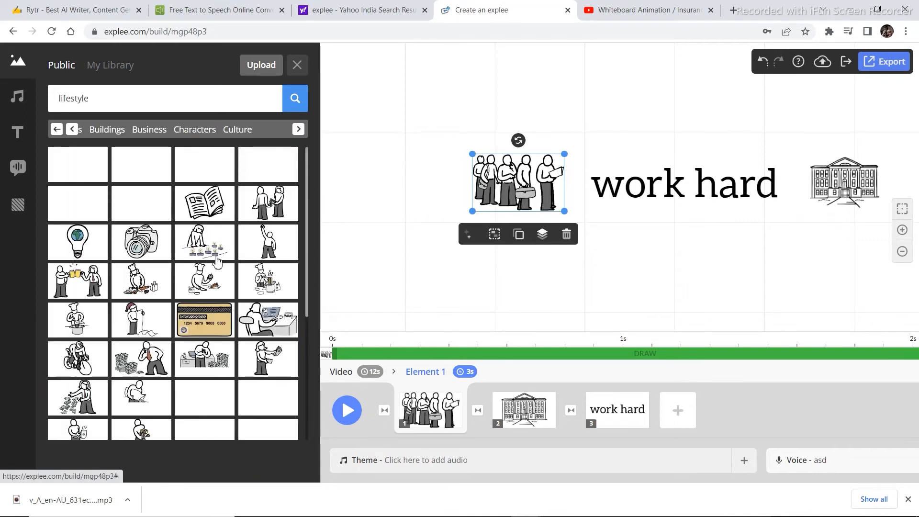
scroll(225, 292, down, 4)
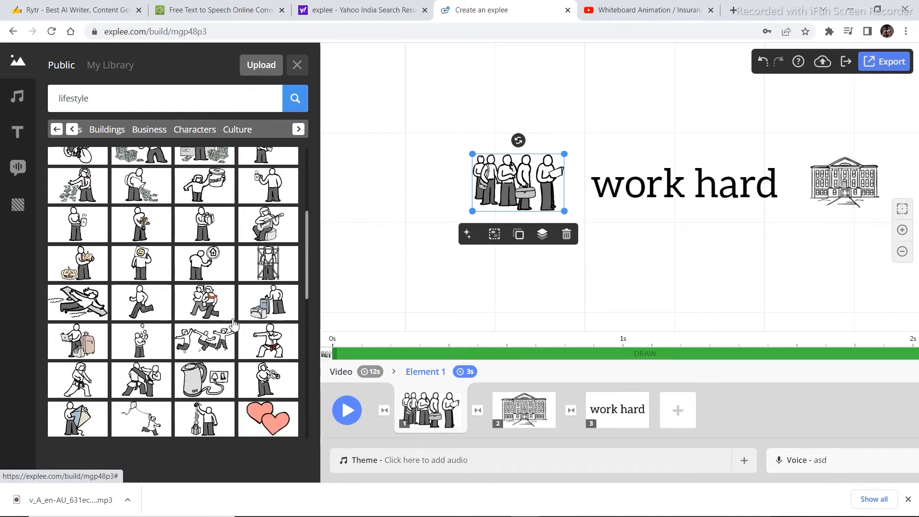
scroll(233, 324, down, 5)
scroll(254, 321, up, 3)
scroll(273, 318, down, 3)
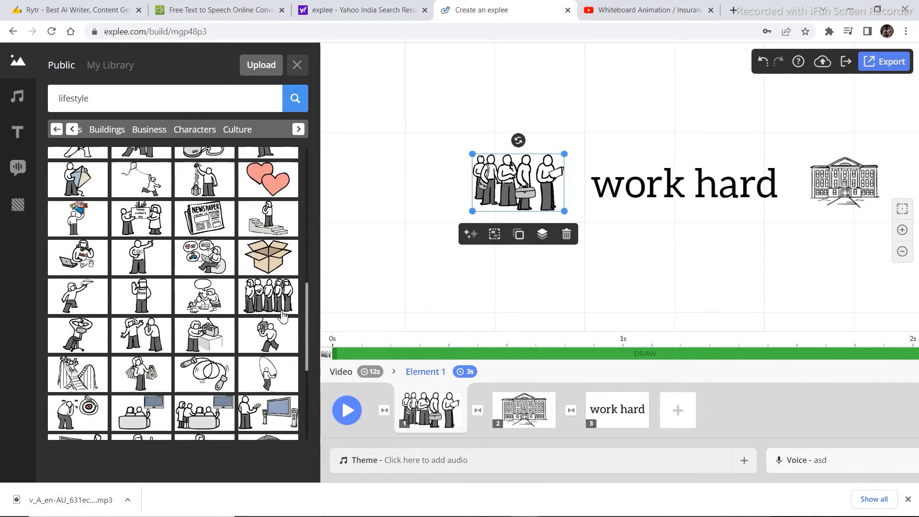
scroll(220, 272, up, 1)
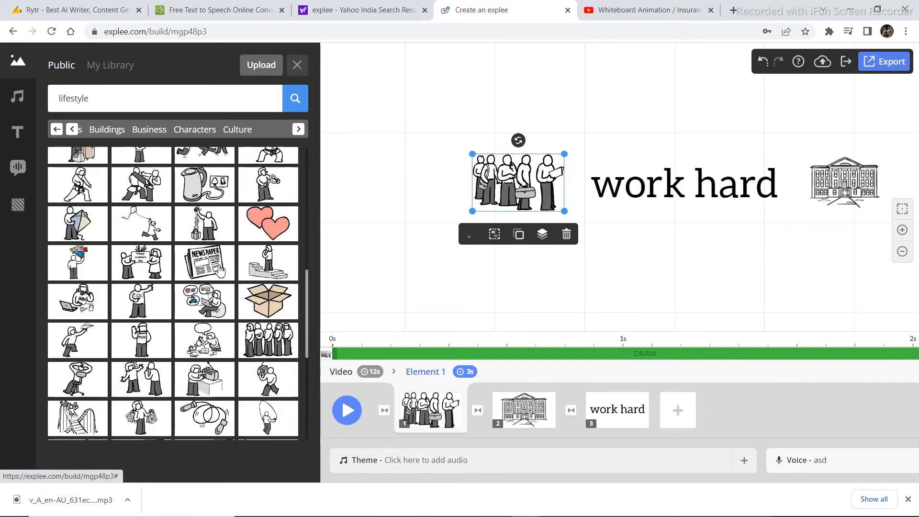
scroll(220, 272, up, 10)
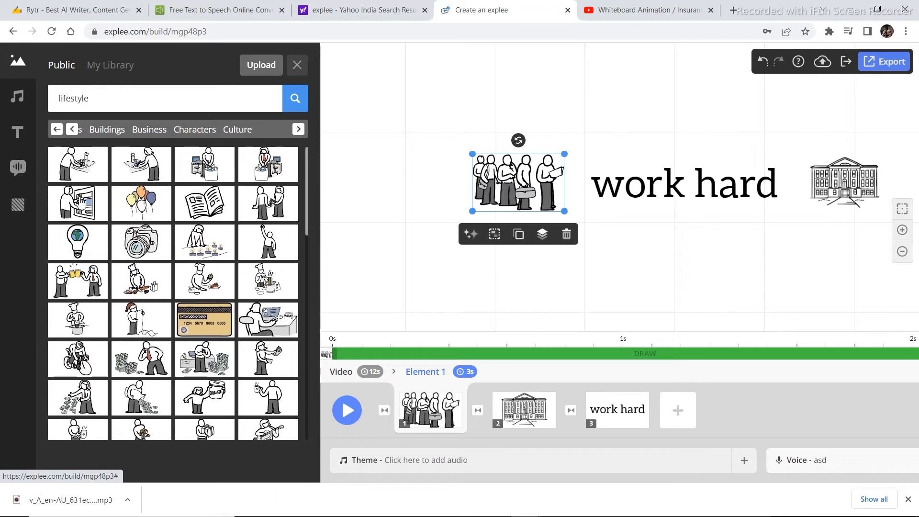
drag(79, 204, 691, 259)
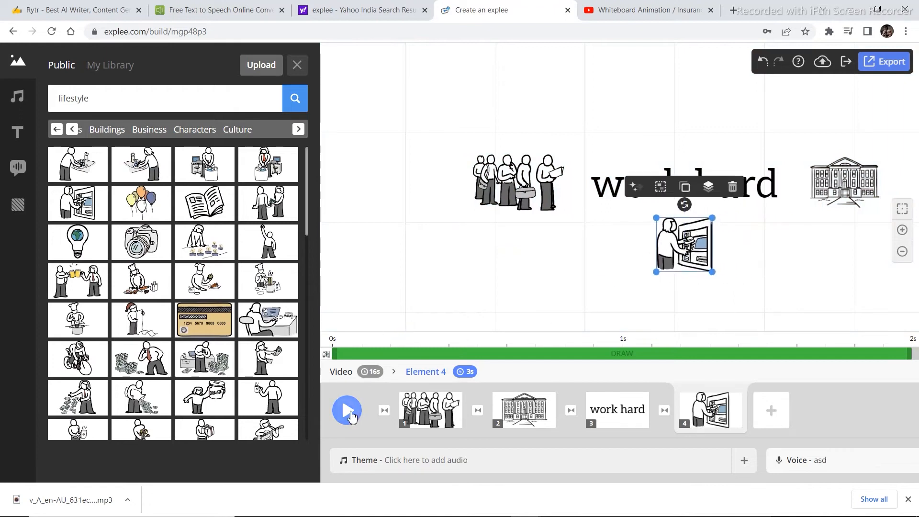
Play the video preview through to the cash machine picture and close it.
click(349, 412)
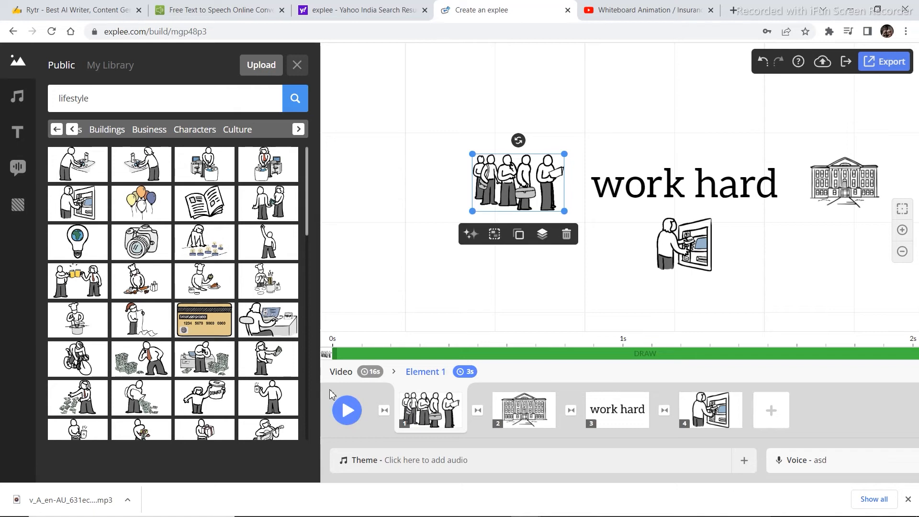
click(348, 411)
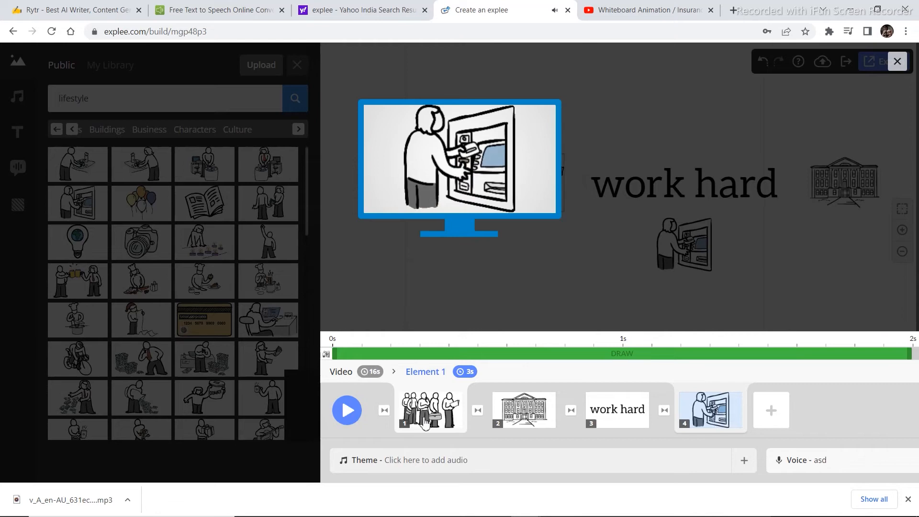
click(484, 271)
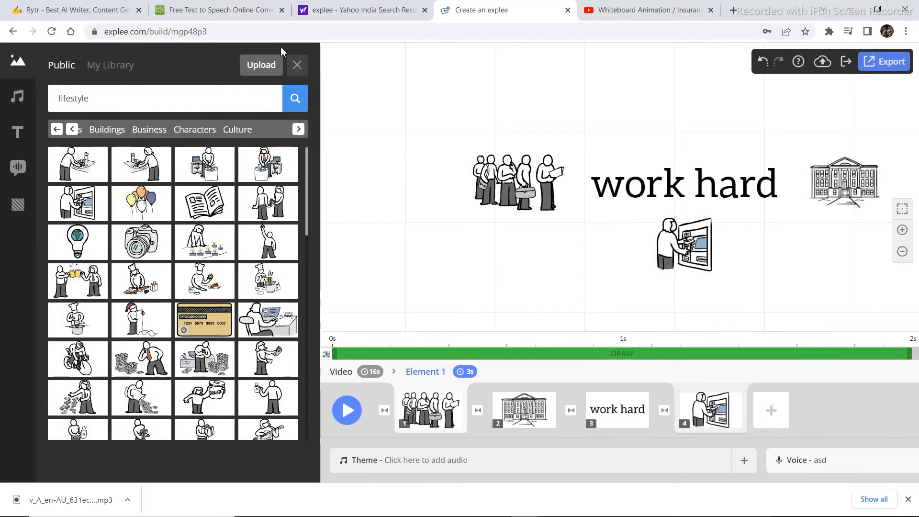
Revisit the text-to-speech page and Rytr, select the article text below the Common Solutions heading, and return to the Explee project.
click(224, 14)
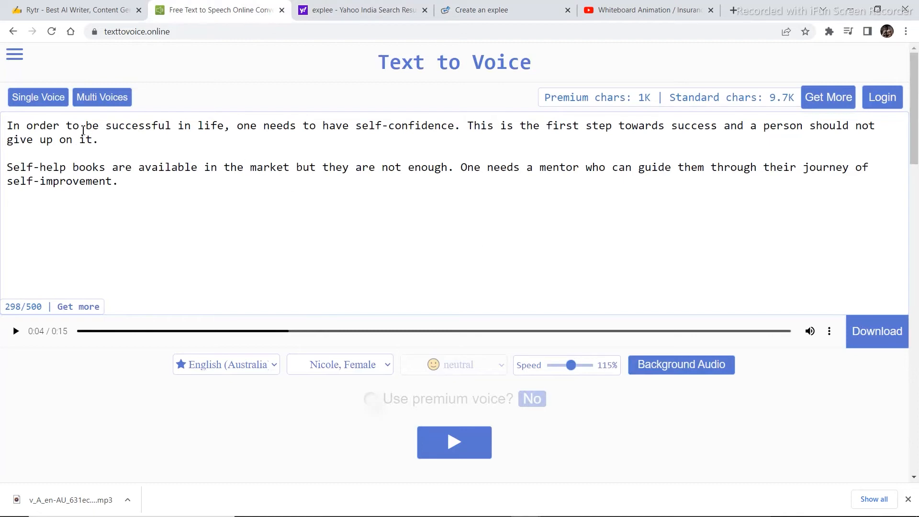
click(46, 9)
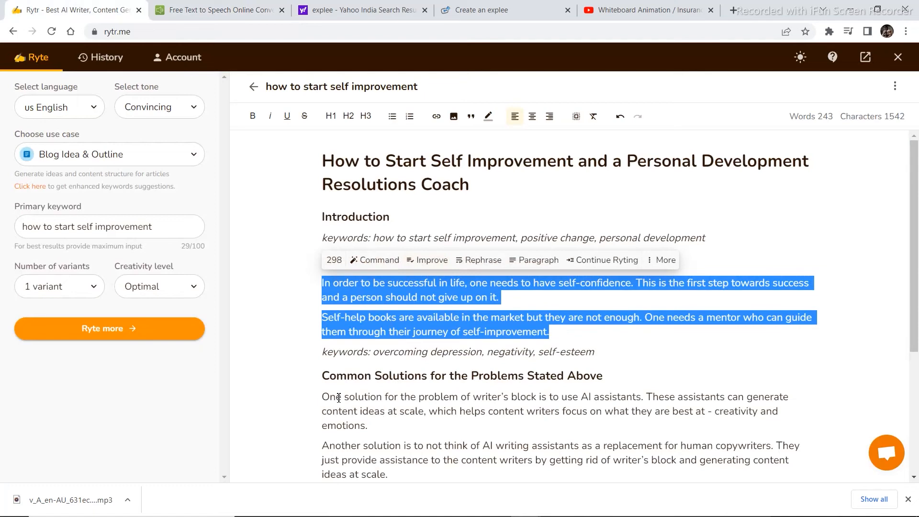
drag(323, 396, 649, 428)
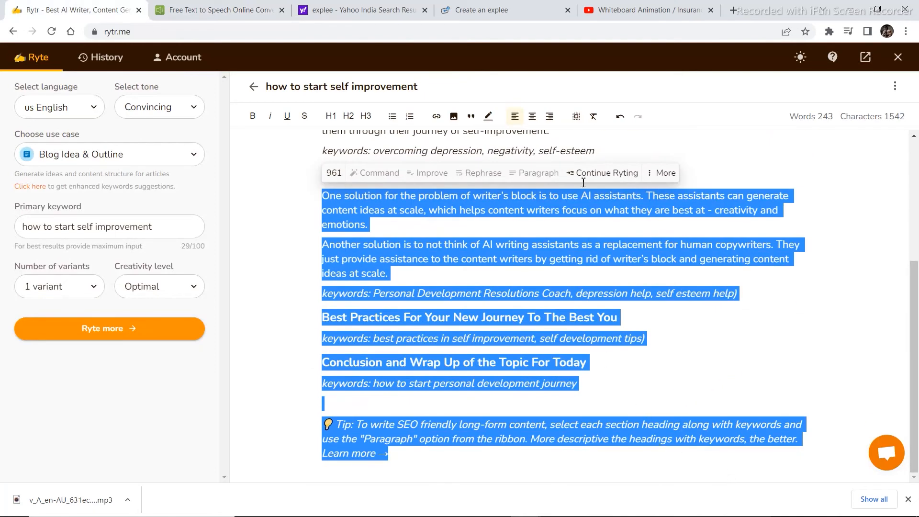
click(224, 9)
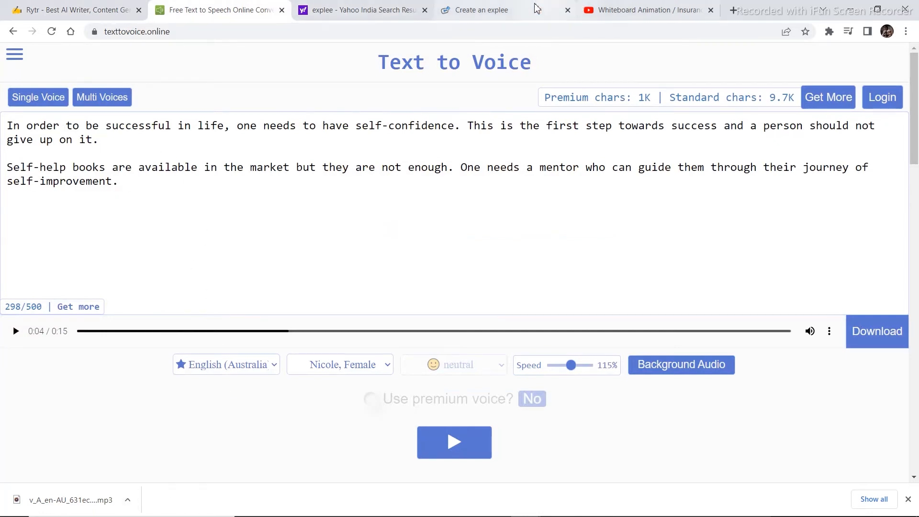
click(511, 10)
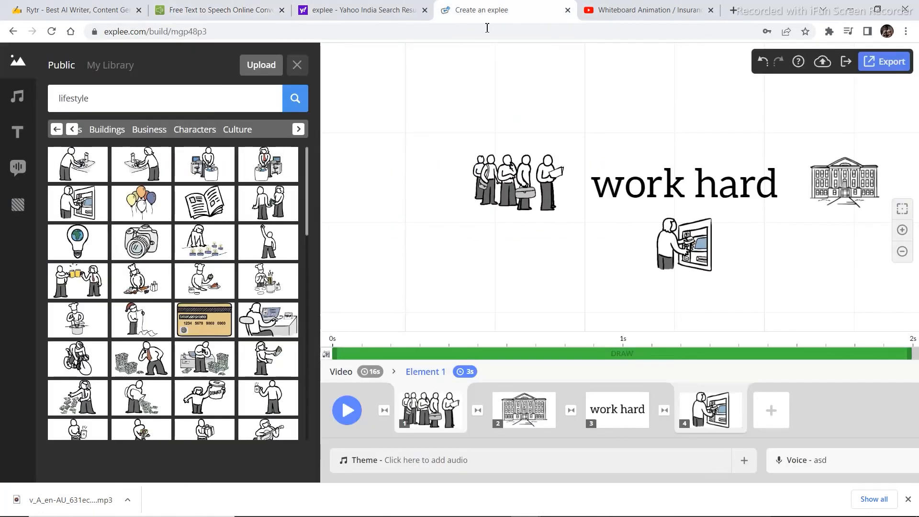
Upload the downloaded voice-over v_A_en-AU_631ec834d7e1a.mp3 to the audio library under the name "vegeg" and close the library.
click(17, 96)
click(267, 67)
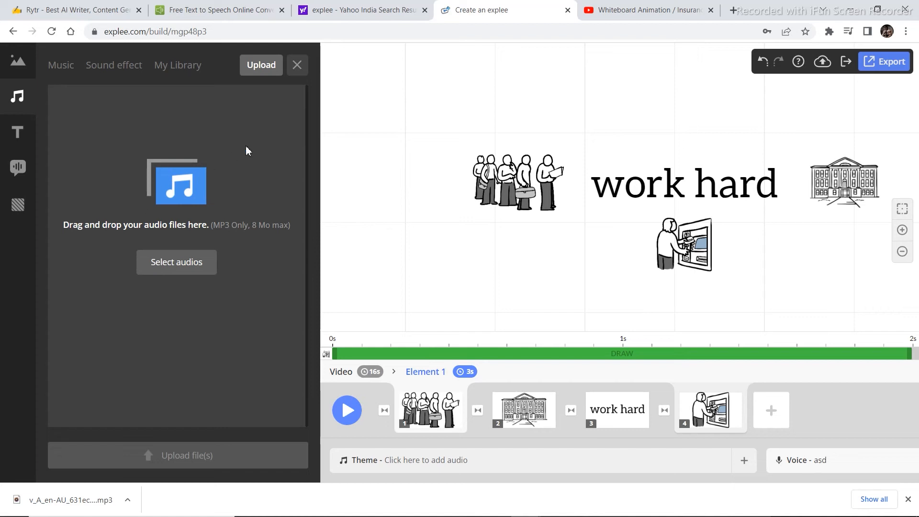
drag(76, 498, 182, 226)
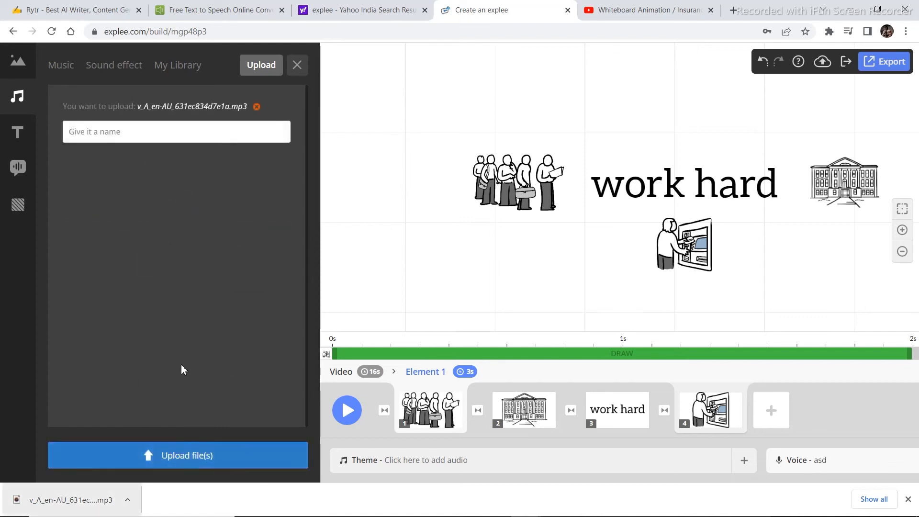
click(168, 138)
text(v)
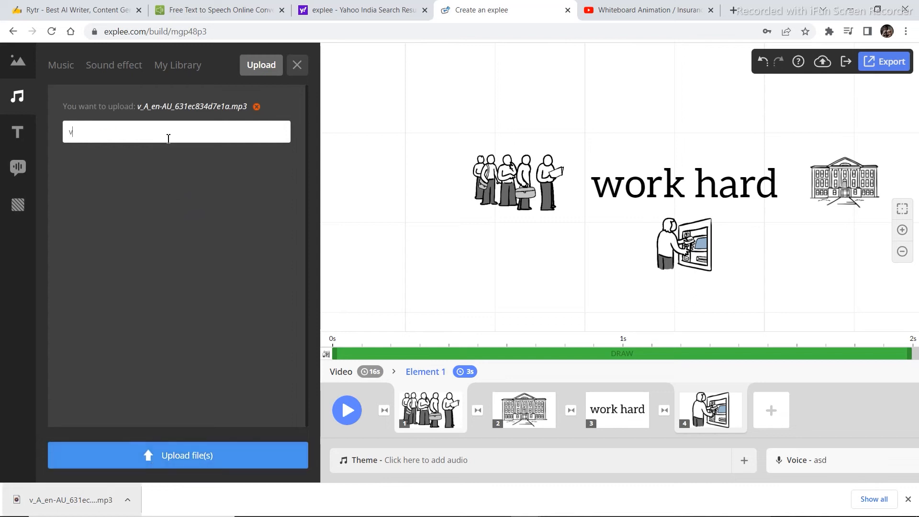
text(eget)
click(194, 457)
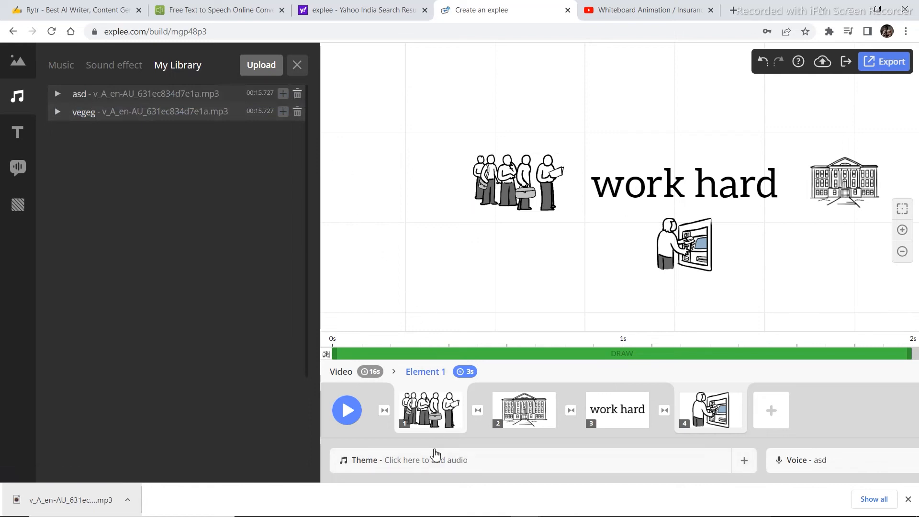
click(297, 64)
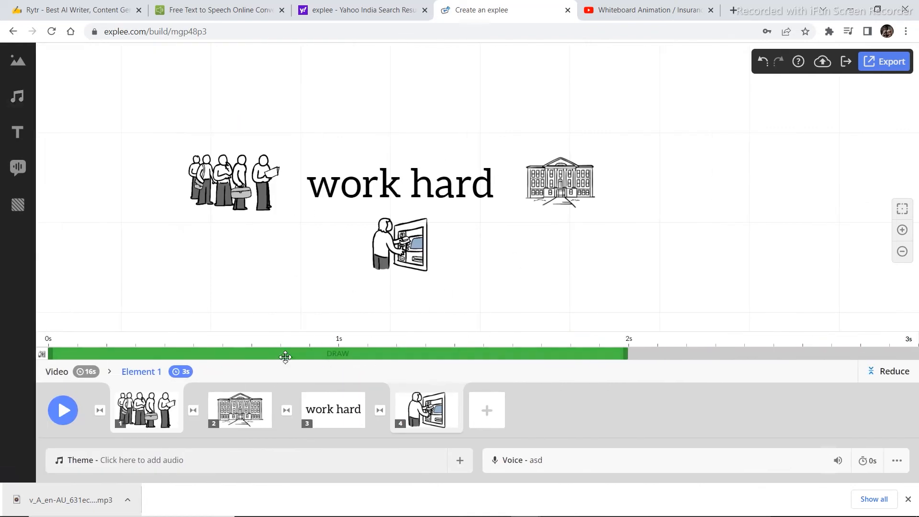
Reopen the public picture library and start editing its "lifestyle" search term.
click(18, 61)
drag(101, 100, 46, 103)
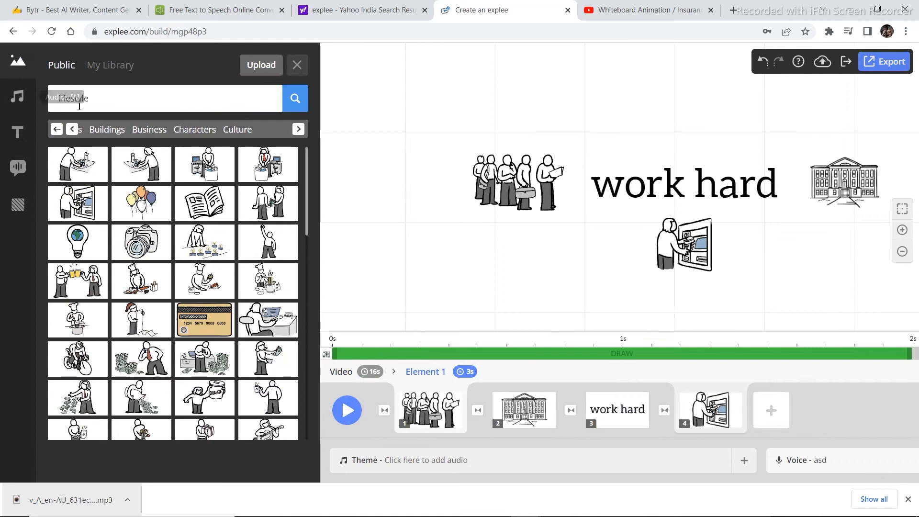
click(121, 106)
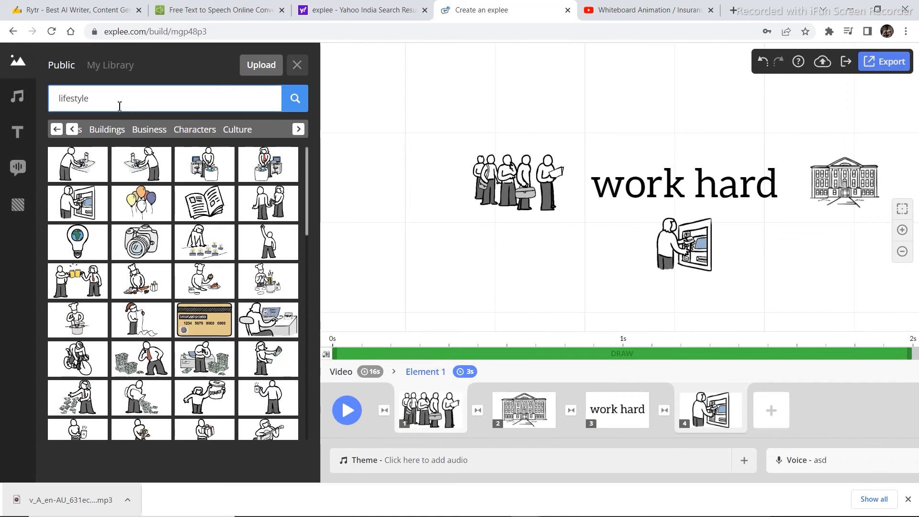